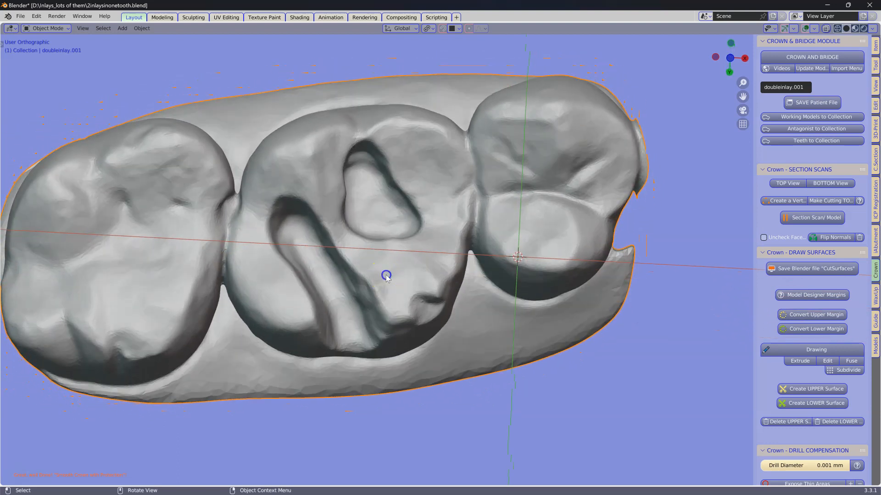
Step: Unhide all objects and assign the model with the two inlay preparations to the Working Models collection
{"action": "key", "text": "alt+h"}
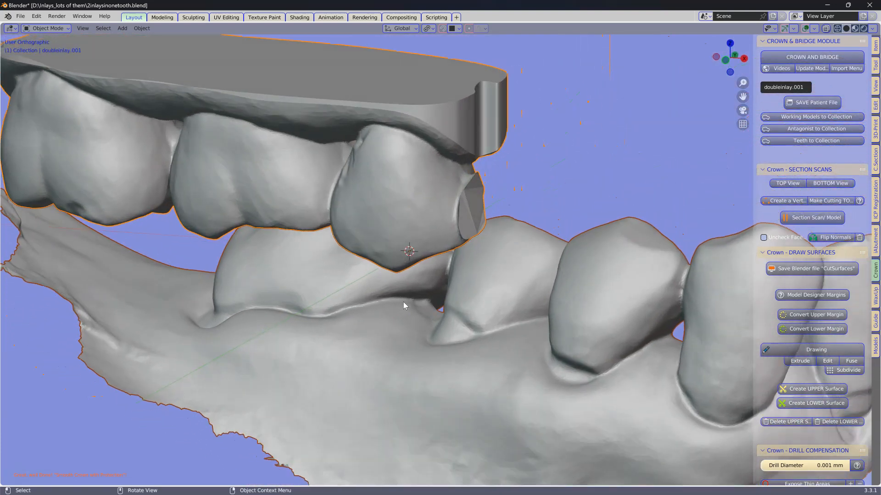
{"action": "left_click", "coordinate": [400, 197]}
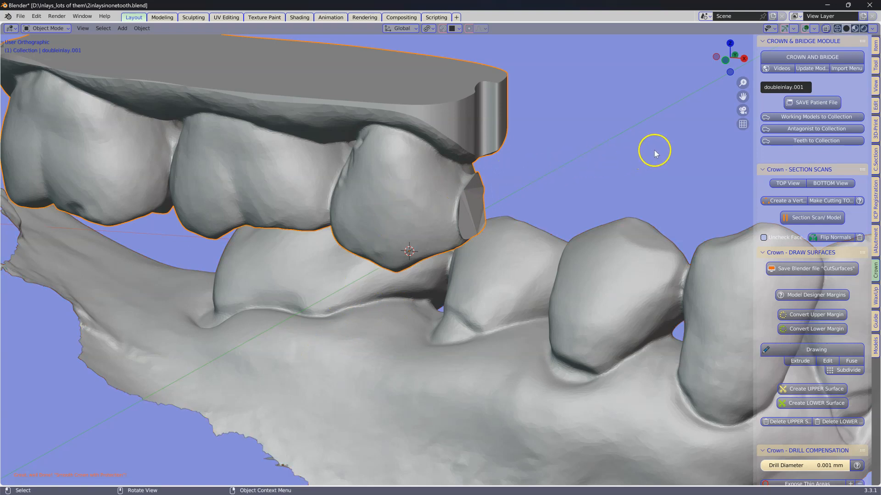
{"action": "left_click", "coordinate": [780, 116]}
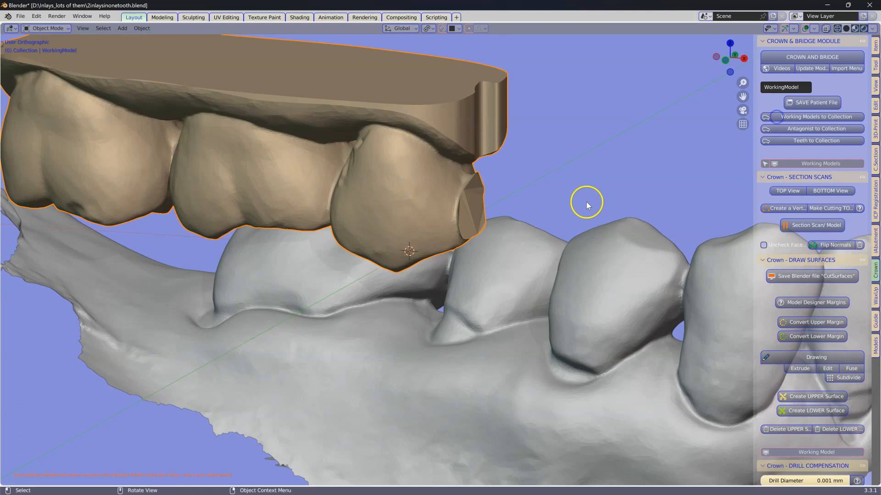
Step: Assign the opposing jaw scan to the Antagonist collection and hide it
{"action": "left_click", "coordinate": [334, 364]}
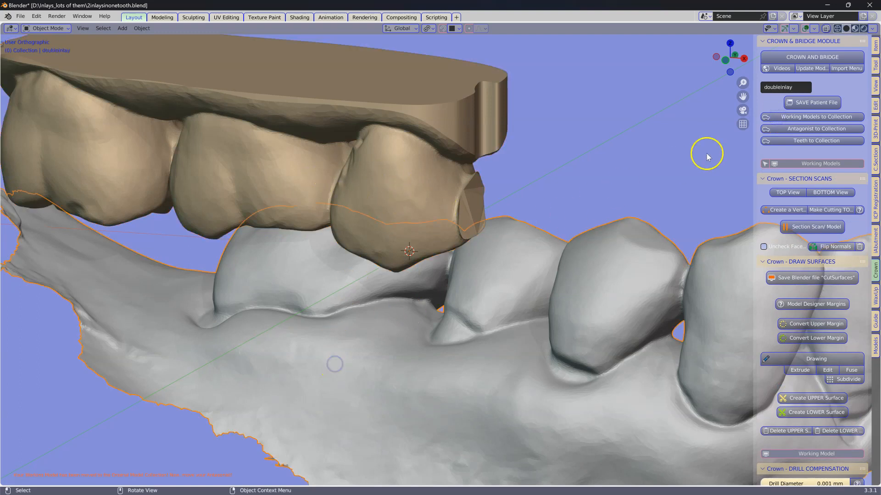
{"action": "left_click", "coordinate": [787, 129]}
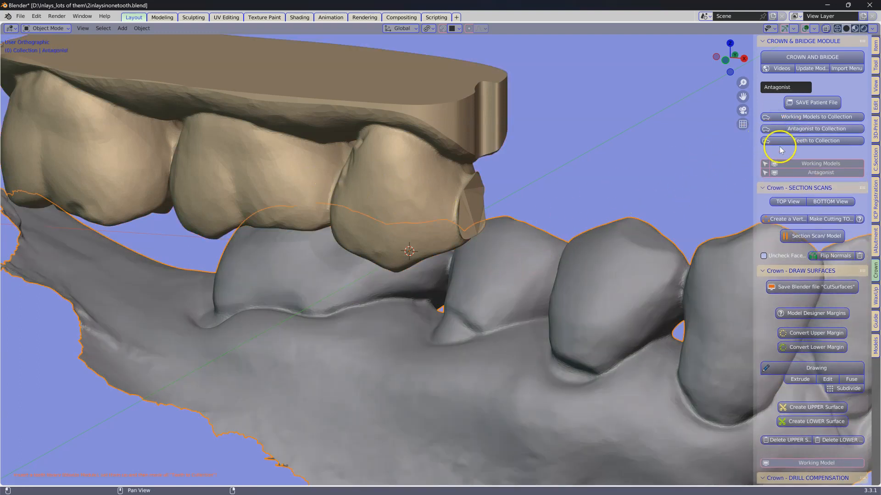
{"action": "left_click", "coordinate": [808, 172]}
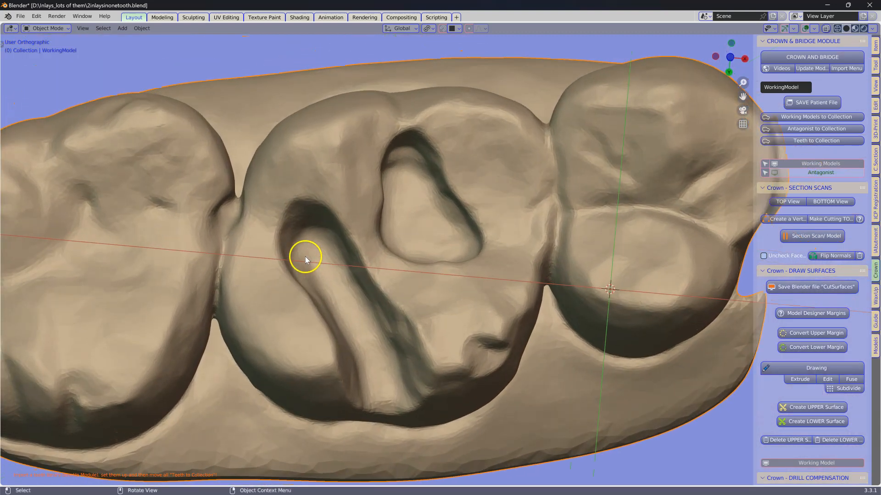
Step: Add Patch wax at the inner end of the longer inlay cavity and scale it up to cover that end
{"action": "left_click", "coordinate": [316, 251]}
{"action": "key", "text": "shift"}
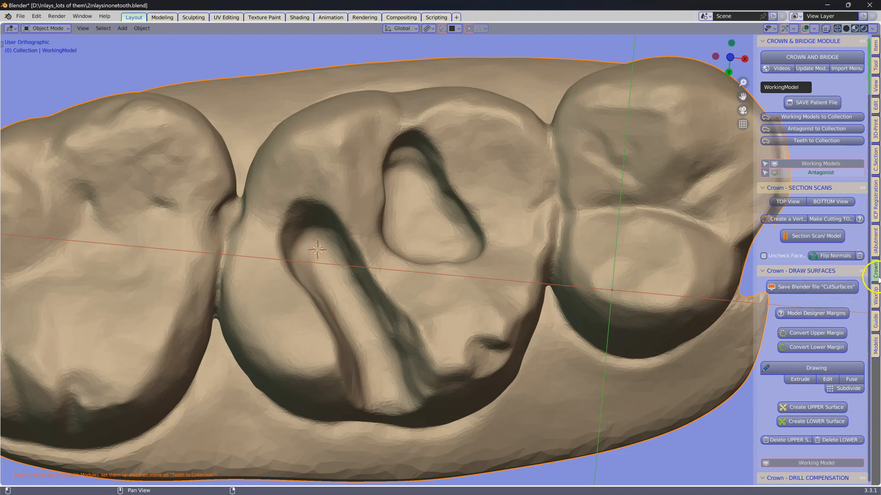
{"action": "left_click", "coordinate": [875, 345]}
{"action": "left_click", "coordinate": [775, 361]}
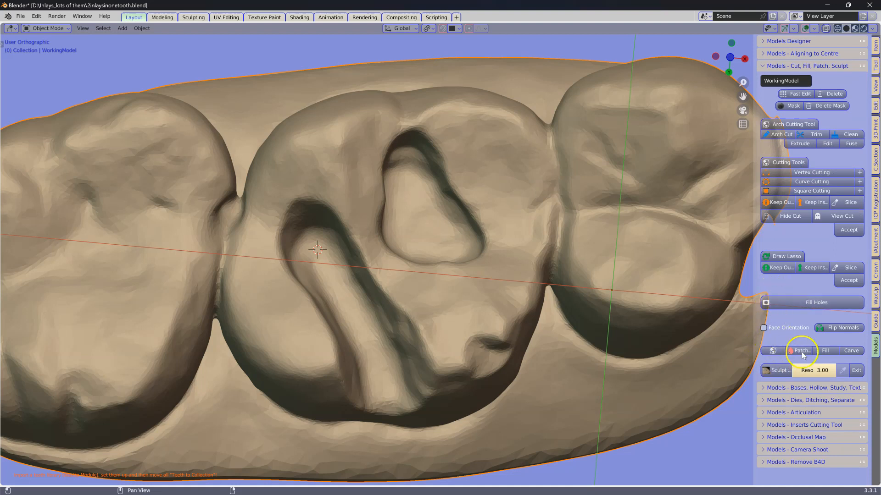
{"action": "left_click", "coordinate": [793, 351]}
{"action": "scroll", "coordinate": [287, 311], "scroll_direction": "up", "scroll_amount": 4}
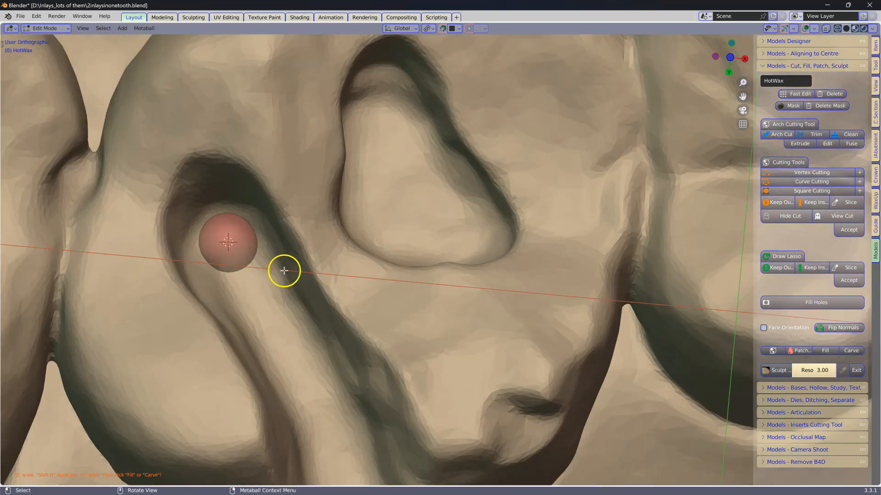
{"action": "key", "text": "s"}
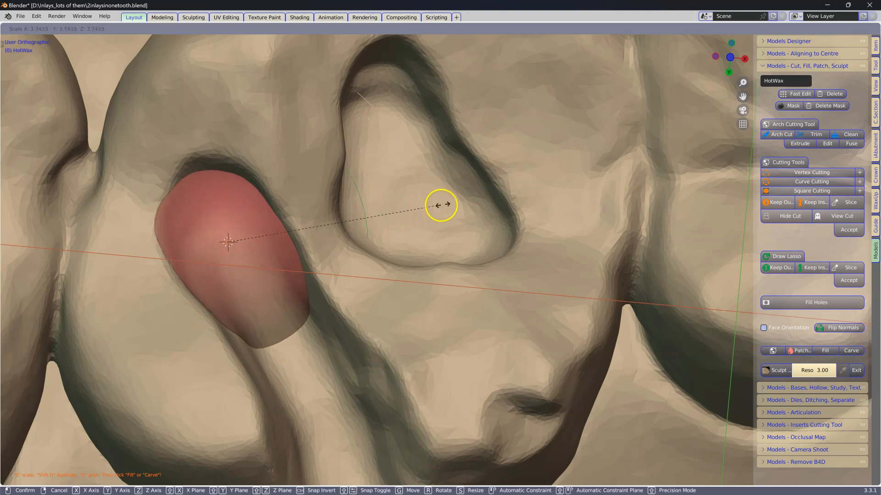
{"action": "left_click", "coordinate": [458, 202]}
Step: Shift the wax blob over the longer cavity and place a duplicate of it towards the cavity's outer end
{"action": "middle_click_drag", "start_coordinate": [458, 200], "coordinate": [300, 236]}
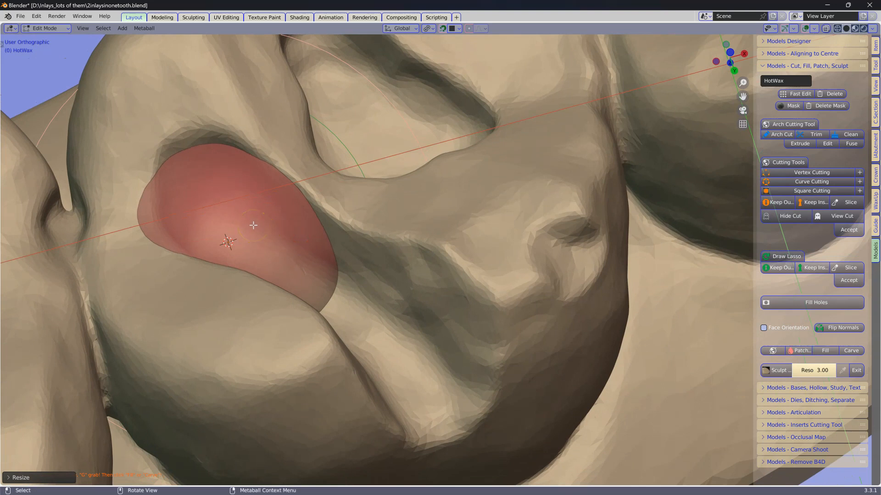
{"action": "key", "text": "g"}
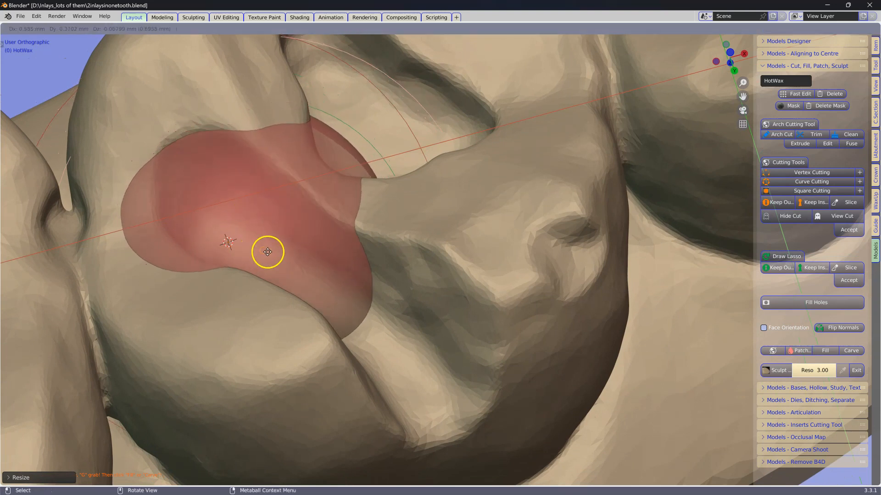
{"action": "left_click", "coordinate": [265, 248]}
{"action": "key", "text": "shift+d"}
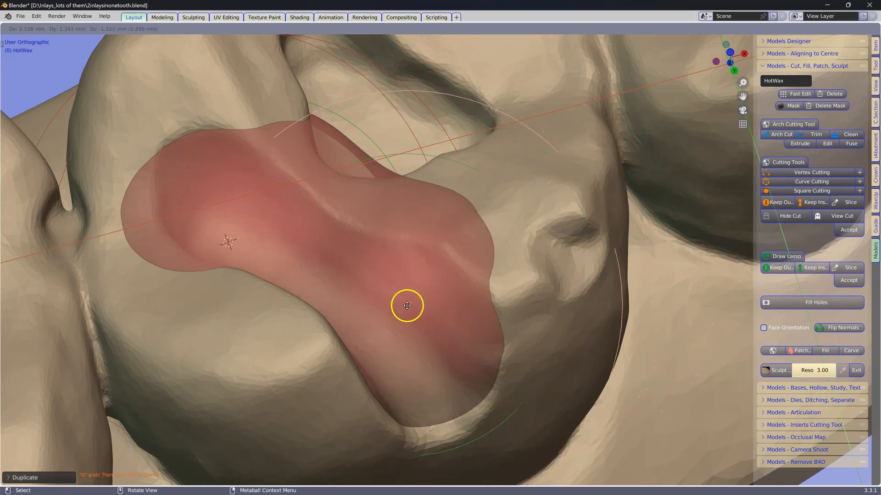
{"action": "left_click", "coordinate": [418, 319]}
Step: Place another wax duplicate at the outer end of the longer cavity, where it opens on the tooth's side
{"action": "middle_click_drag", "start_coordinate": [419, 318], "coordinate": [297, 299]}
{"action": "key", "text": "shift+d"}
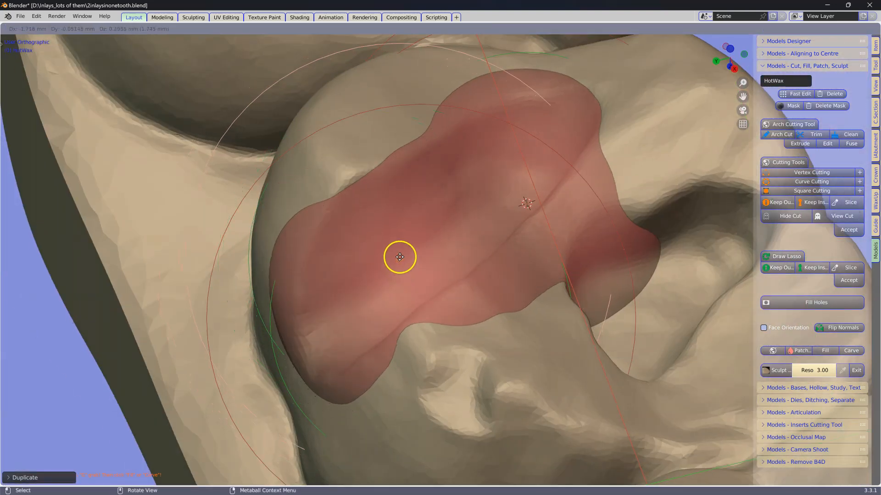
{"action": "left_click", "coordinate": [397, 243]}
Step: Duplicate the wax into the smaller cavity and shift the copy until it covers the whole opening
{"action": "middle_click_drag", "start_coordinate": [397, 244], "coordinate": [325, 299]}
{"action": "key", "text": "shift+d"}
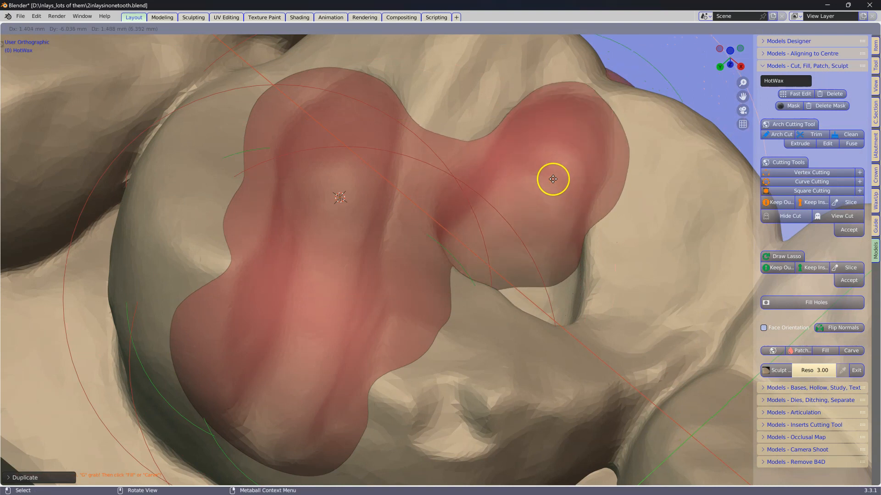
{"action": "left_click", "coordinate": [553, 179]}
{"action": "middle_click_drag", "start_coordinate": [553, 179], "coordinate": [398, 296]}
{"action": "scroll", "coordinate": [435, 259], "scroll_direction": "up", "scroll_amount": 3}
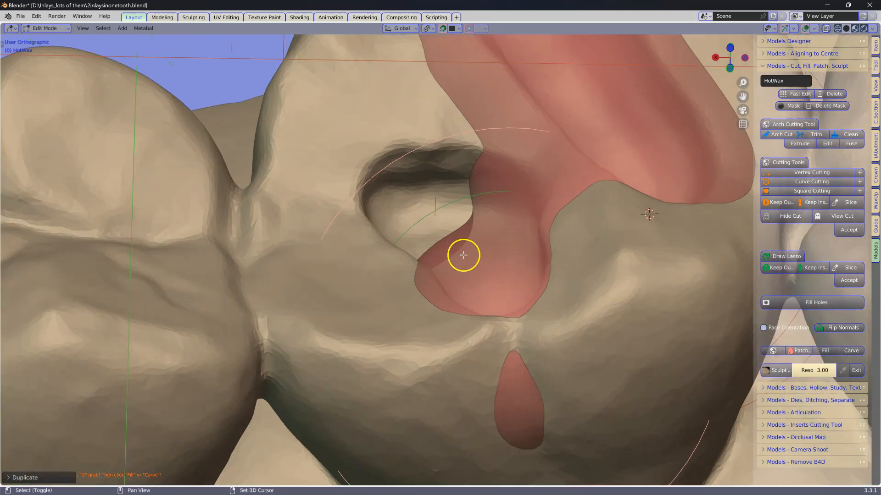
{"action": "key", "text": "g"}
{"action": "left_click", "coordinate": [445, 221]}
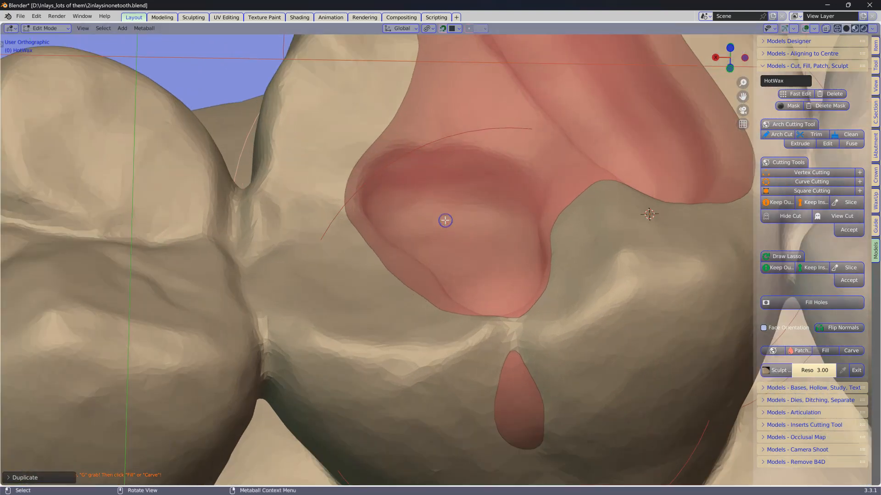
Step: Finish the wax patching without filling or carving, keeping the wax as a separate mesh, and check that mesh in Edit Mode
{"action": "scroll", "coordinate": [445, 221], "scroll_direction": "down", "scroll_amount": 3}
{"action": "middle_click_drag", "start_coordinate": [455, 224], "coordinate": [624, 228]}
{"action": "scroll", "coordinate": [470, 230], "scroll_direction": "up", "scroll_amount": 2}
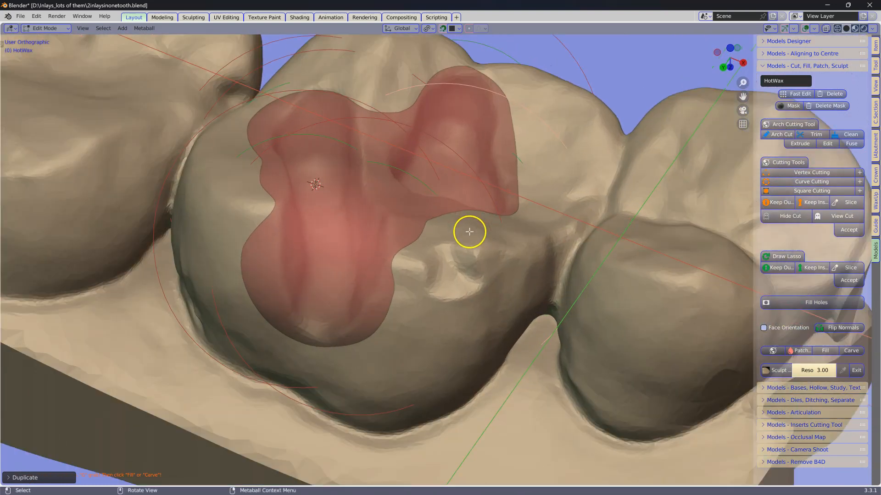
{"action": "middle_click_drag", "start_coordinate": [472, 233], "coordinate": [412, 274], "text": "shift"}
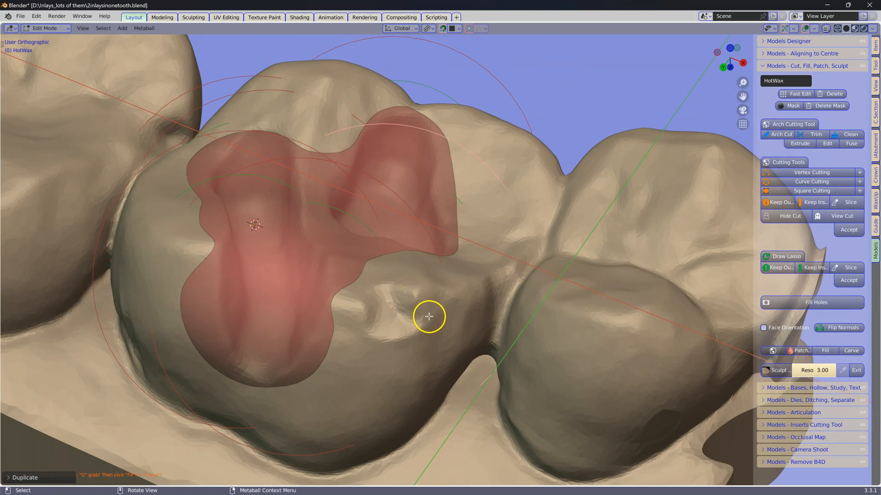
{"action": "left_click", "coordinate": [856, 371]}
{"action": "middle_click_drag", "start_coordinate": [442, 362], "coordinate": [452, 347]}
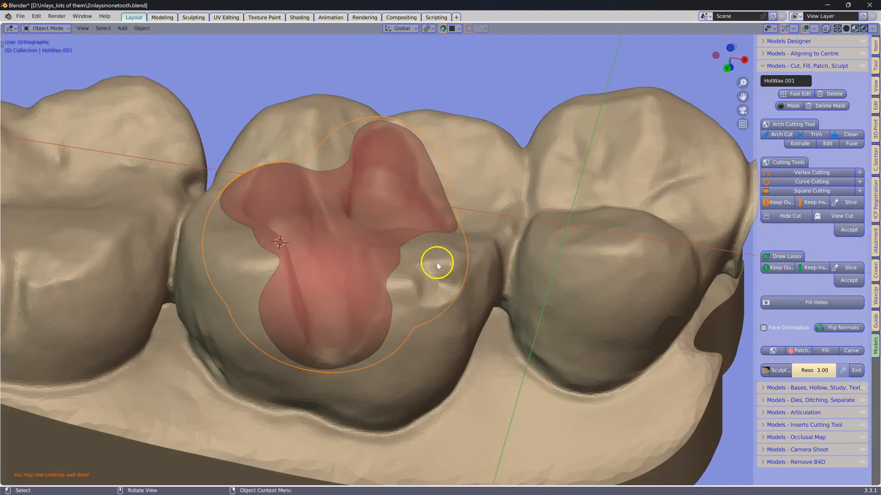
{"action": "key", "text": "Tab"}
{"action": "scroll", "coordinate": [437, 262], "scroll_direction": "up", "scroll_amount": 5}
{"action": "scroll", "coordinate": [437, 262], "scroll_direction": "down", "scroll_amount": 2}
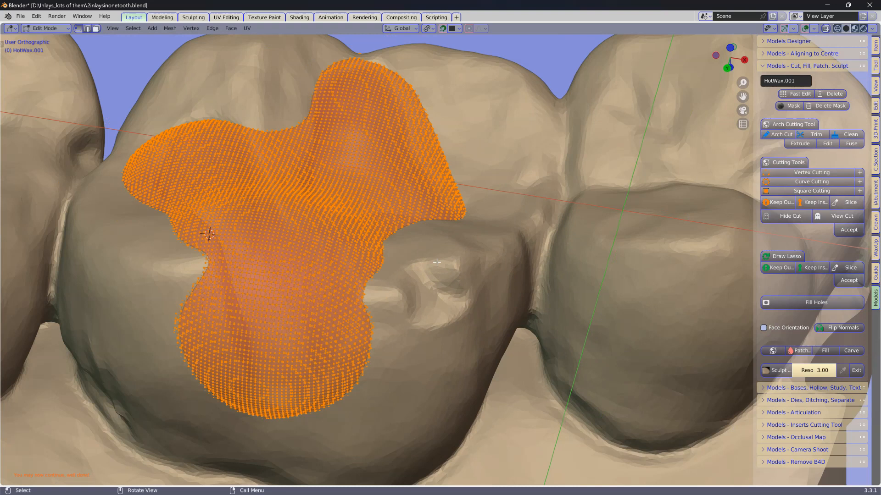
{"action": "key", "text": "Tab"}
{"action": "scroll", "coordinate": [436, 263], "scroll_direction": "down", "scroll_amount": 2}
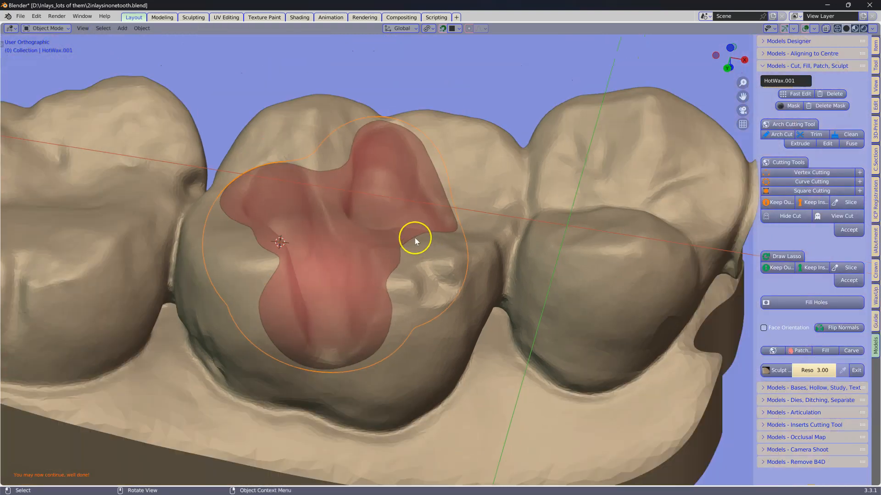
Step: Assign the wax mesh to the Teeth collection and toggle the Teeth Restorations visibility, leaving the restoration hidden
{"action": "left_click", "coordinate": [355, 244]}
{"action": "left_click", "coordinate": [873, 271]}
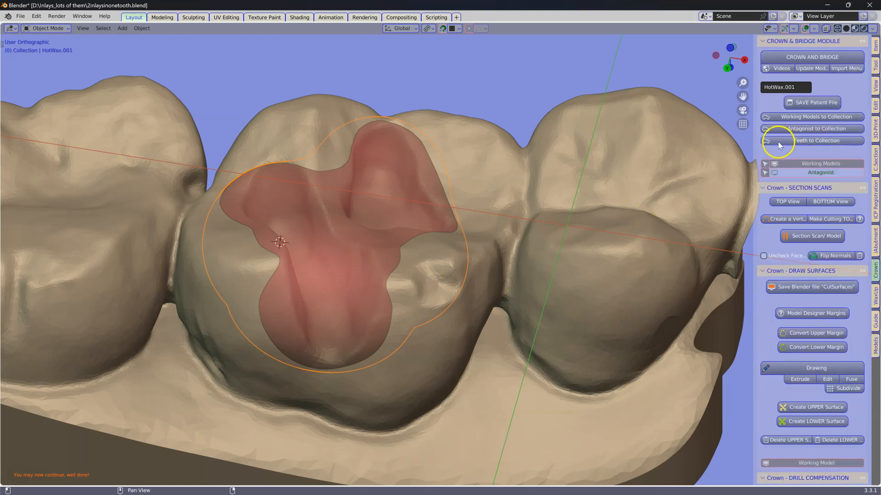
{"action": "left_click", "coordinate": [806, 142]}
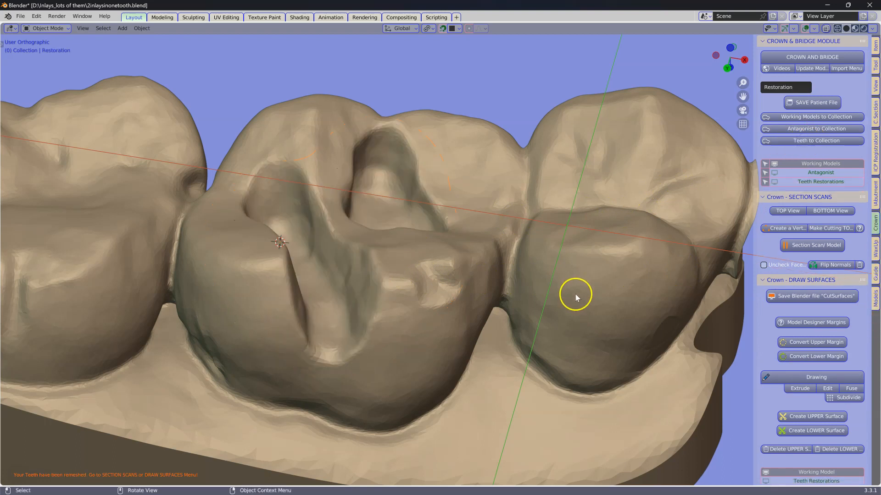
{"action": "left_click", "coordinate": [806, 182]}
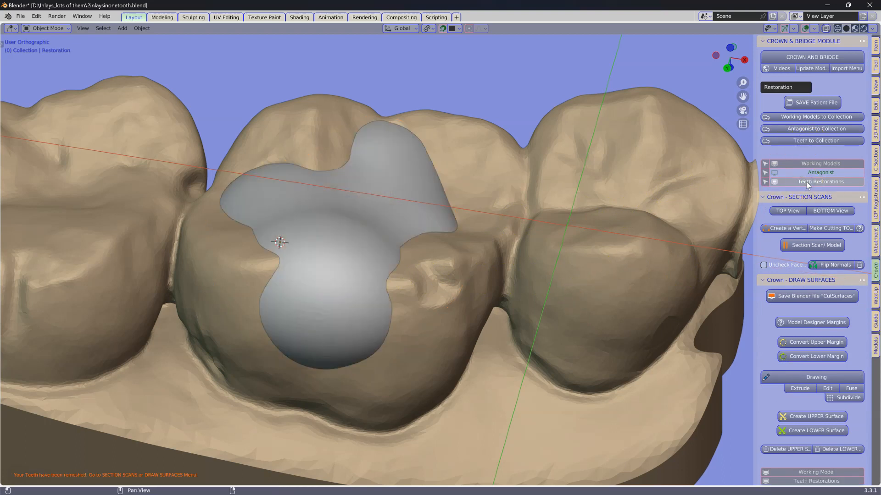
{"action": "left_click", "coordinate": [807, 182]}
{"action": "left_click", "coordinate": [807, 181]}
{"action": "left_click", "coordinate": [807, 181]}
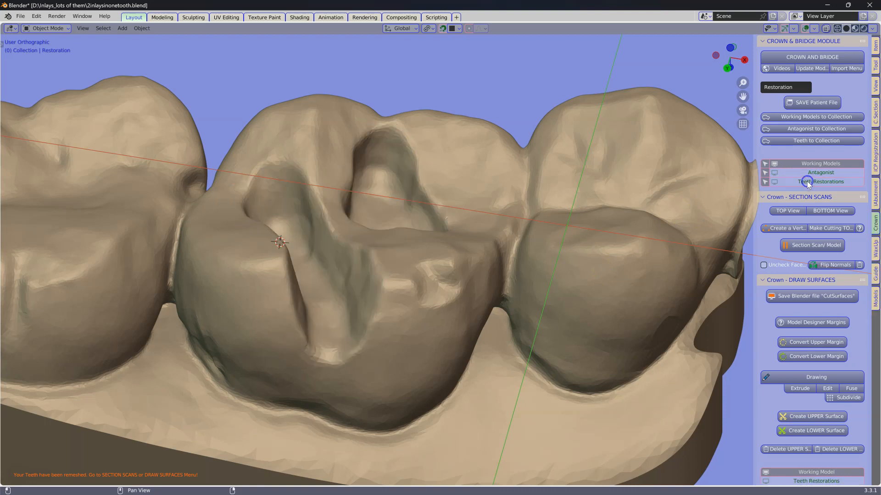
Step: Start a margin drawing on the working model at the longer cavity's rim and extrude points all around that cavity's edge
{"action": "left_click", "coordinate": [273, 165]}
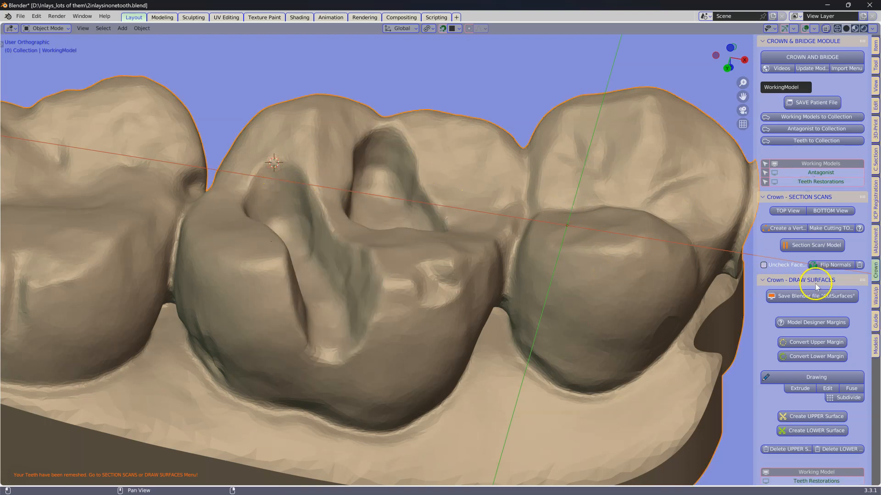
{"action": "scroll", "coordinate": [782, 334], "scroll_direction": "down", "scroll_amount": 4}
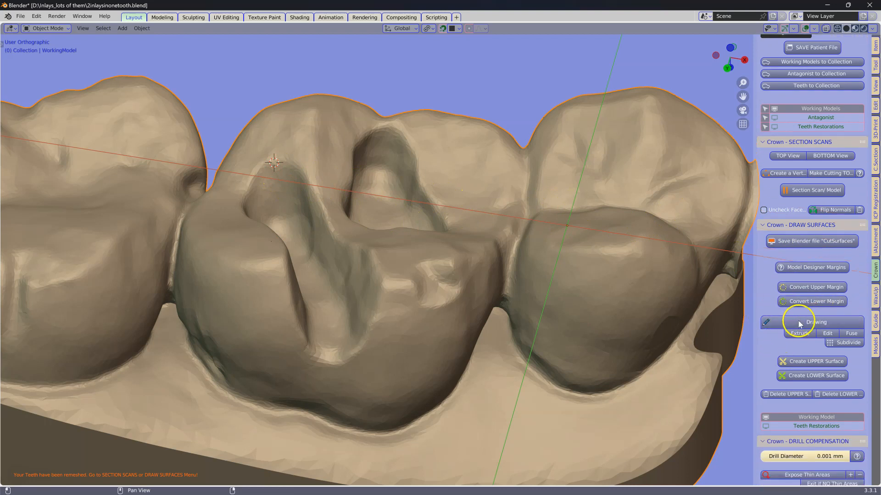
{"action": "left_click", "coordinate": [801, 325]}
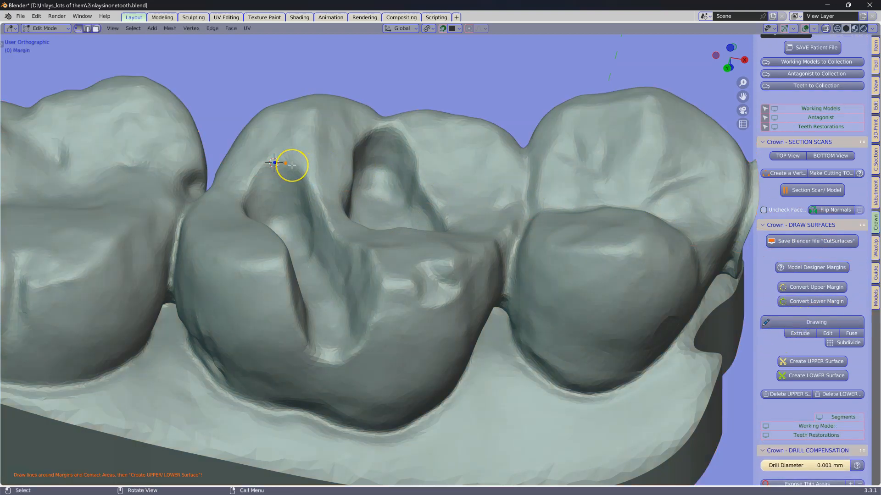
{"action": "key", "text": "e"}
{"action": "left_click", "coordinate": [306, 168]}
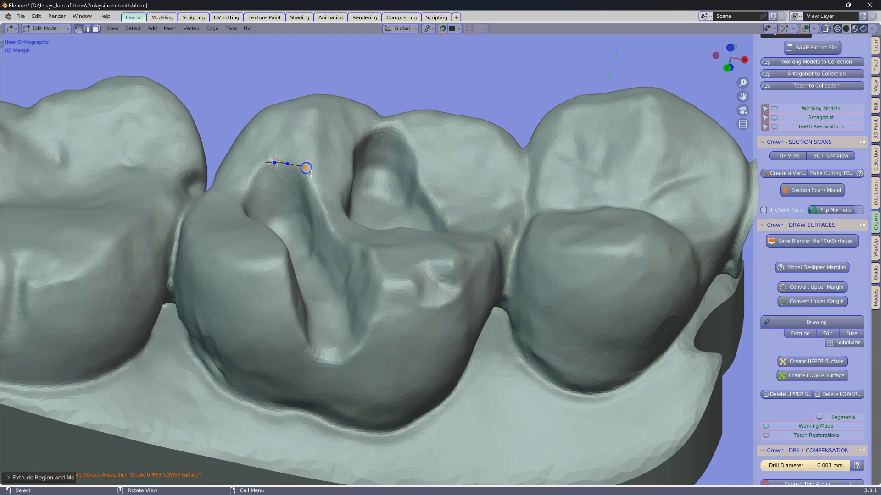
{"action": "middle_click_drag", "start_coordinate": [306, 168], "coordinate": [384, 195]}
{"action": "key", "text": "e"}
{"action": "left_click", "coordinate": [348, 179]}
{"action": "key", "text": "e"}
{"action": "left_click", "coordinate": [371, 183]}
{"action": "key", "text": "e"}
{"action": "left_click", "coordinate": [389, 183]}
{"action": "key", "text": "e"}
{"action": "left_click", "coordinate": [409, 177]}
{"action": "key", "text": "e"}
{"action": "left_click", "coordinate": [439, 167]}
{"action": "key", "text": "e"}
{"action": "left_click", "coordinate": [453, 163]}
{"action": "key", "text": "e"}
{"action": "left_click", "coordinate": [466, 165]}
{"action": "key", "text": "e"}
{"action": "left_click", "coordinate": [485, 170]}
{"action": "key", "text": "e"}
{"action": "left_click", "coordinate": [493, 173]}
{"action": "left_click", "coordinate": [492, 222]}
{"action": "key", "text": "e"}
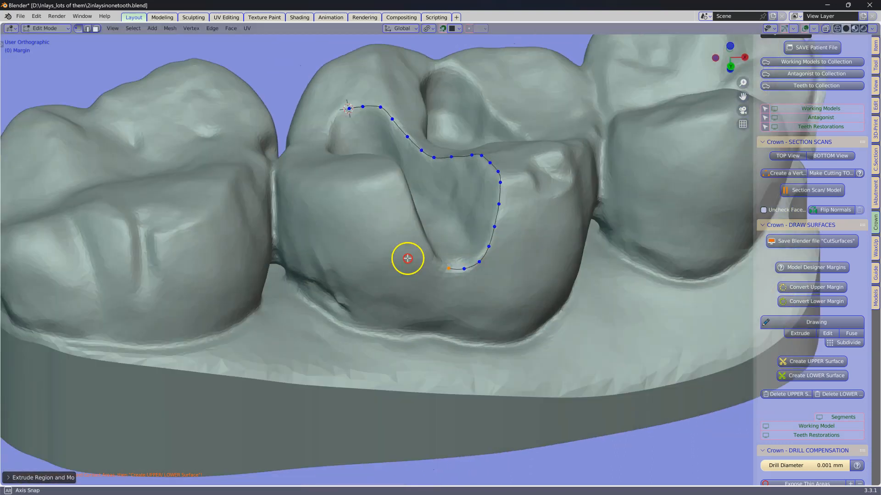
{"action": "middle_click_drag", "start_coordinate": [408, 258], "coordinate": [383, 255]}
{"action": "key", "text": "e"}
{"action": "left_click", "coordinate": [426, 240]}
{"action": "key", "text": "e"}
{"action": "left_click", "coordinate": [423, 177]}
Step: Draw a second closed margin line around the rim of the smaller cavity
{"action": "left_click", "coordinate": [790, 330]}
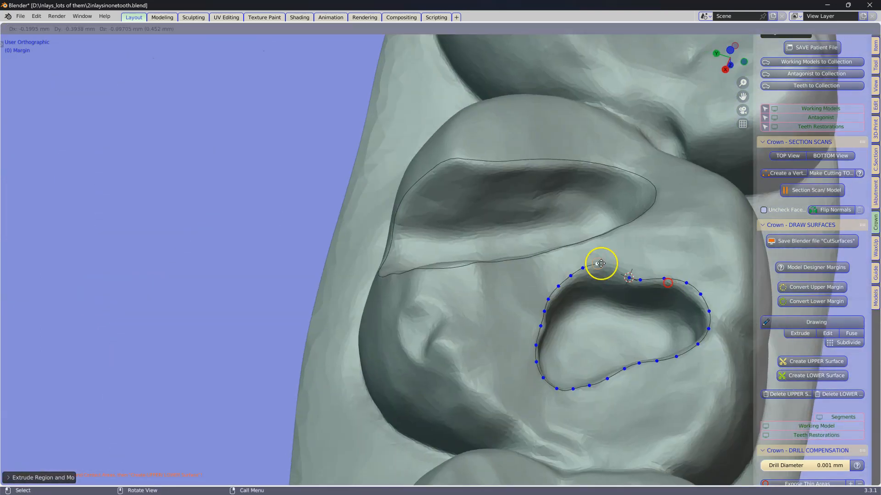
{"action": "left_click", "coordinate": [640, 275]}
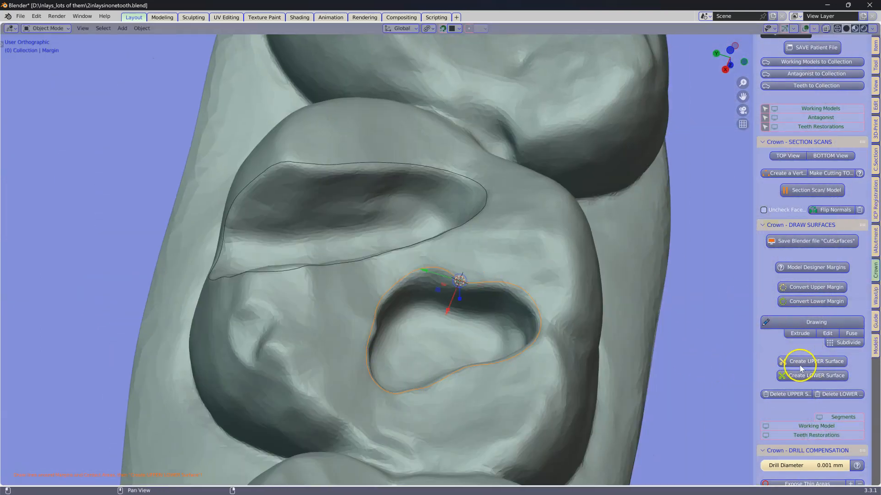
Step: Create the UPPER surfaces from the two drawn margins and select the longer cavity's surface
{"action": "left_click", "coordinate": [800, 362]}
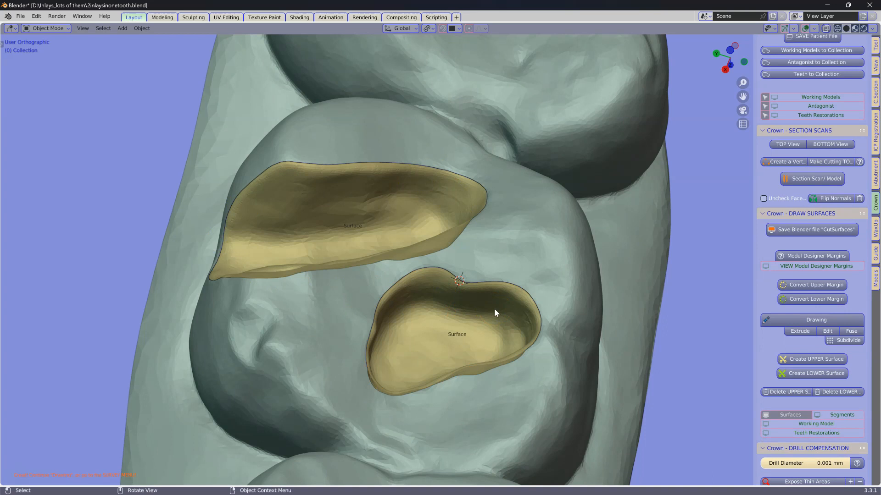
{"action": "left_click", "coordinate": [397, 235]}
{"action": "scroll", "coordinate": [383, 236], "scroll_direction": "down", "scroll_amount": 2}
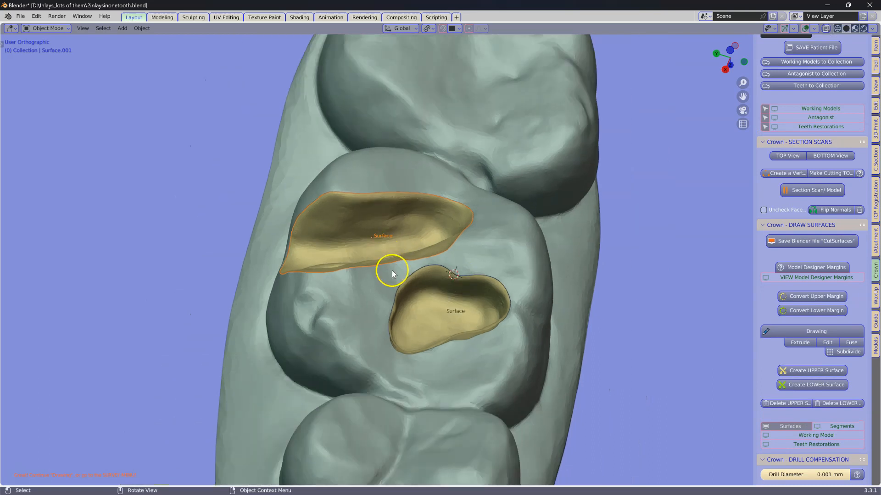
Step: Select both cavity surfaces together and start an upper survey on them from the Survey Surfaces tools
{"action": "middle_click_drag", "start_coordinate": [391, 271], "coordinate": [409, 287]}
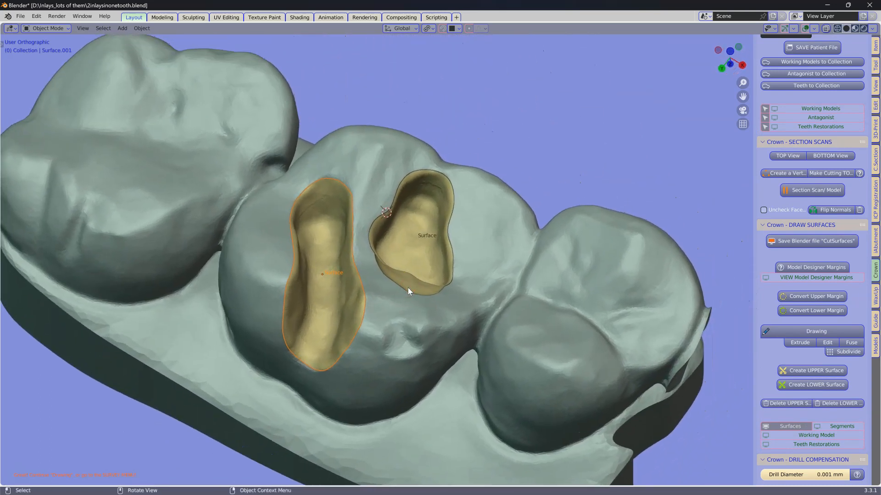
{"action": "left_click", "coordinate": [412, 244], "text": "shift"}
{"action": "scroll", "coordinate": [809, 280], "scroll_direction": "down", "scroll_amount": 2}
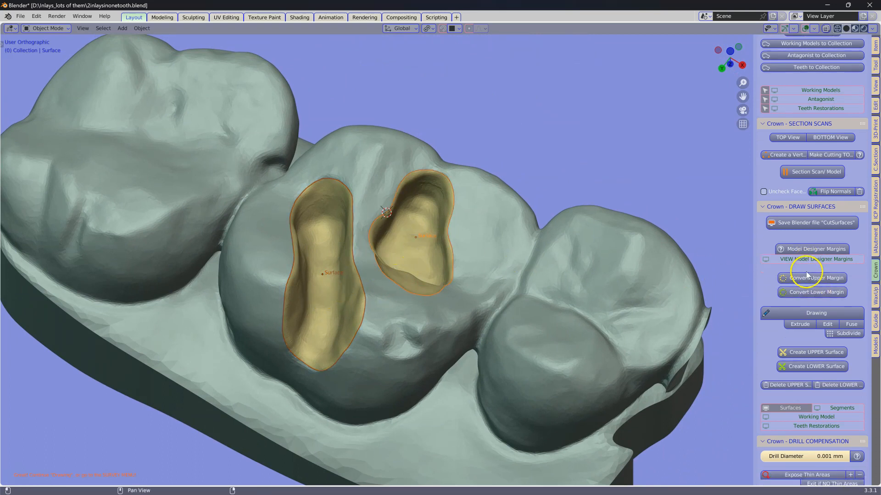
{"action": "left_click", "coordinate": [764, 208], "text": "ctrl"}
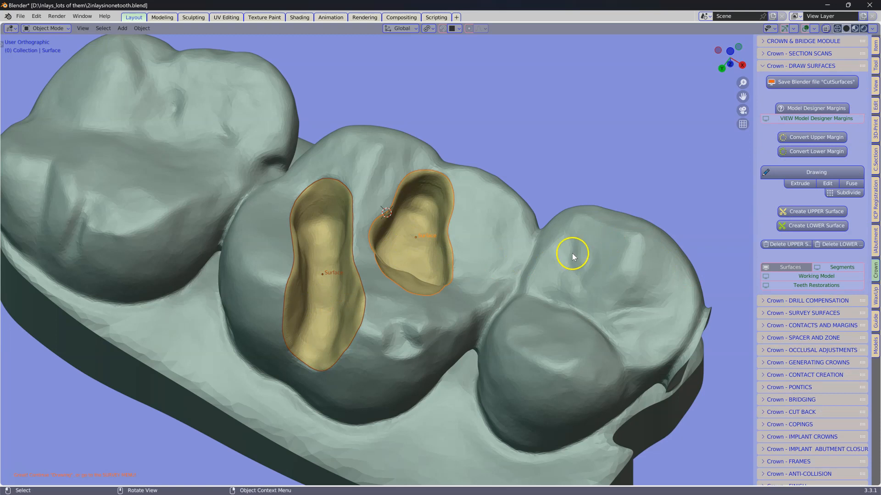
{"action": "left_click", "coordinate": [766, 300]}
{"action": "left_click", "coordinate": [764, 414]}
{"action": "left_click", "coordinate": [765, 415], "text": "ctrl"}
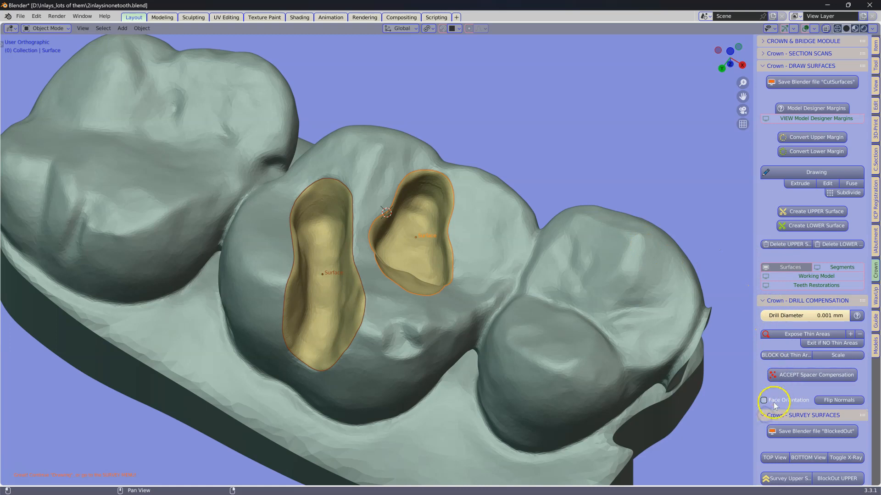
{"action": "left_click", "coordinate": [334, 283]}
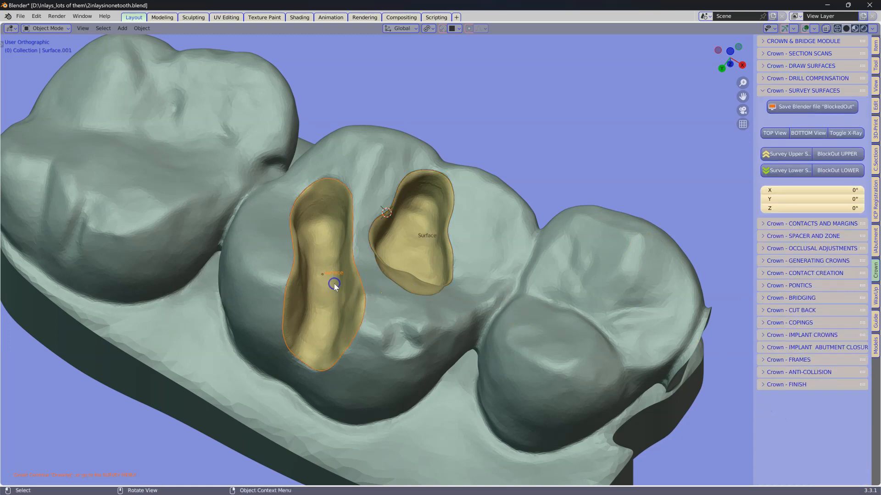
{"action": "middle_click_drag", "start_coordinate": [373, 260], "coordinate": [425, 276]}
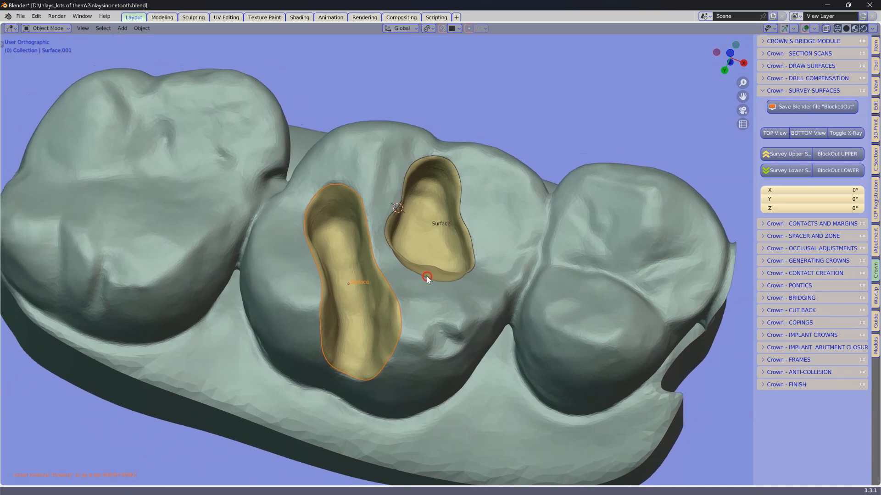
{"action": "left_click", "coordinate": [419, 244], "text": "shift"}
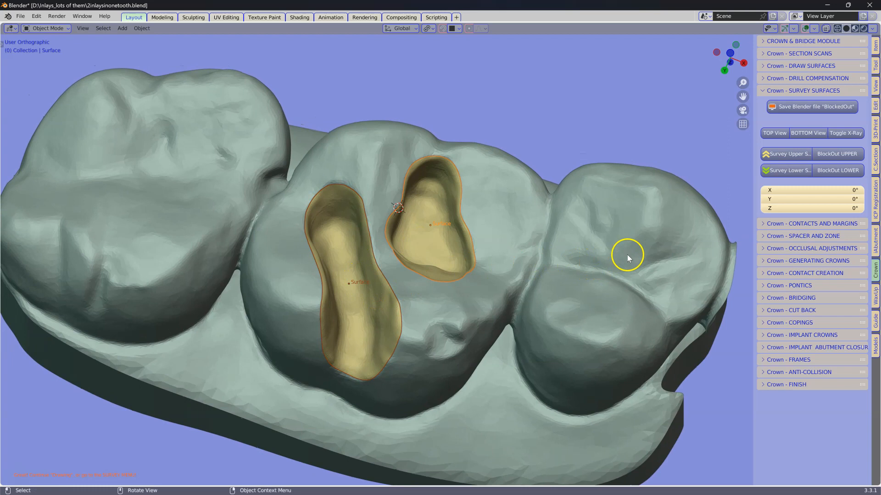
{"action": "left_click", "coordinate": [778, 156]}
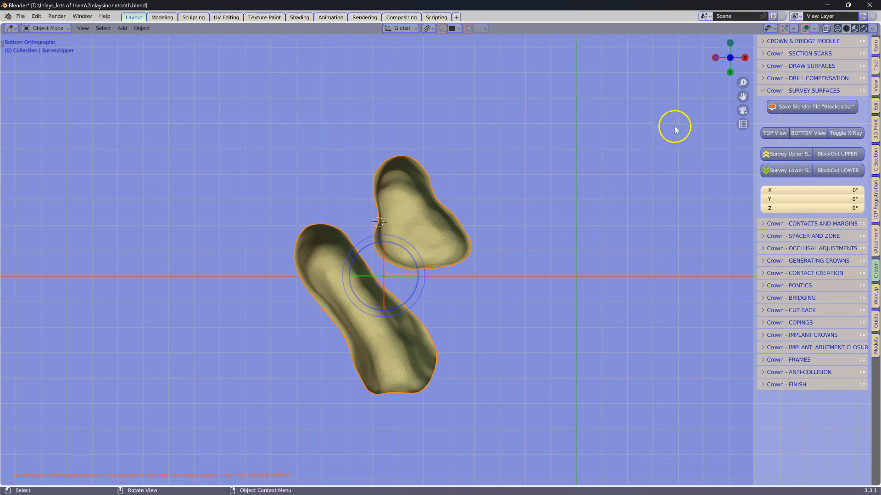
Step: Tilt the two surveyed surfaces with a free rotation to about X -5.29° and Y 9.6°
{"action": "scroll", "coordinate": [445, 265], "scroll_direction": "up", "scroll_amount": 3}
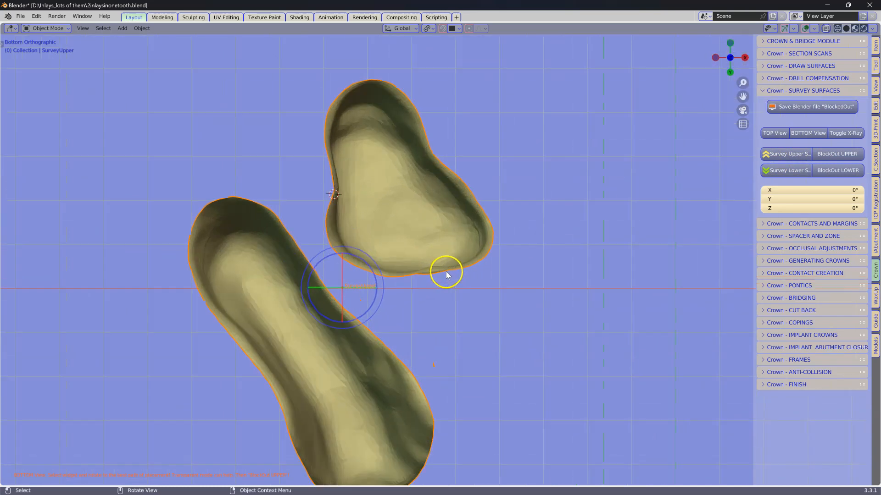
{"action": "middle_click_drag", "start_coordinate": [435, 264], "coordinate": [441, 228], "text": "shift"}
{"action": "scroll", "coordinate": [406, 241], "scroll_direction": "down", "scroll_amount": 1}
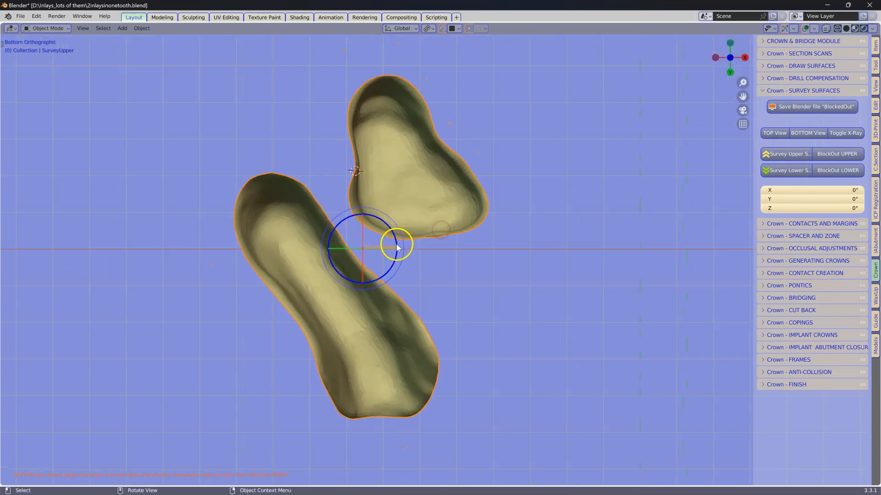
{"action": "left_click_drag", "start_coordinate": [380, 240], "coordinate": [377, 235]}
{"action": "mouse_move", "coordinate": [803, 189]}
{"action": "left_mouse_down"}
{"action": "mouse_move", "coordinate": [821, 188]}
{"action": "mouse_move", "coordinate": [809, 193]}
{"action": "left_mouse_up"}
{"action": "left_click_drag", "start_coordinate": [803, 195], "coordinate": [839, 199]}
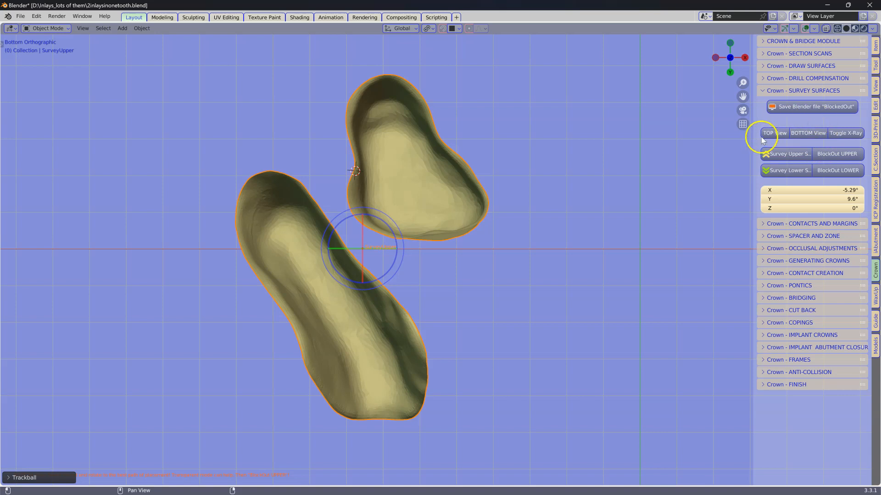
Step: Turn on the X-ray display and examine the rims of both surfaces for undercuts
{"action": "left_click", "coordinate": [841, 133]}
{"action": "scroll", "coordinate": [509, 196], "scroll_direction": "up", "scroll_amount": 1}
{"action": "scroll", "coordinate": [509, 196], "scroll_direction": "up", "scroll_amount": 2}
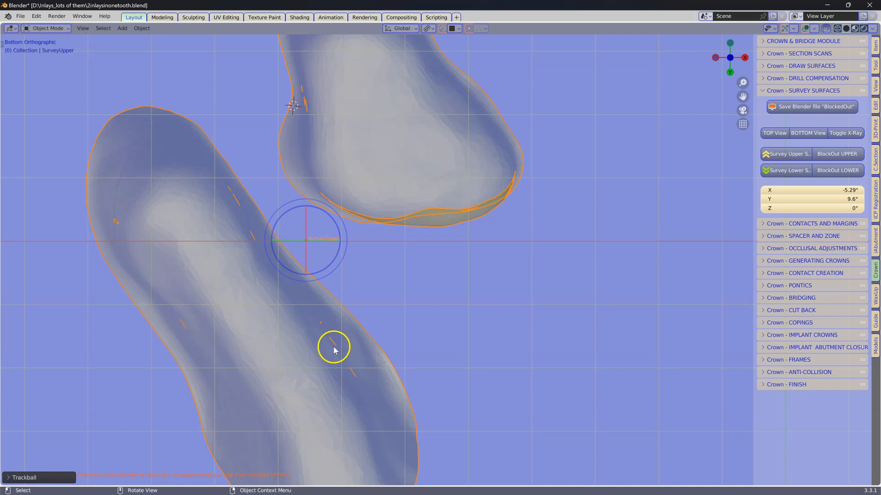
{"action": "scroll", "coordinate": [303, 97], "scroll_direction": "down", "scroll_amount": 2}
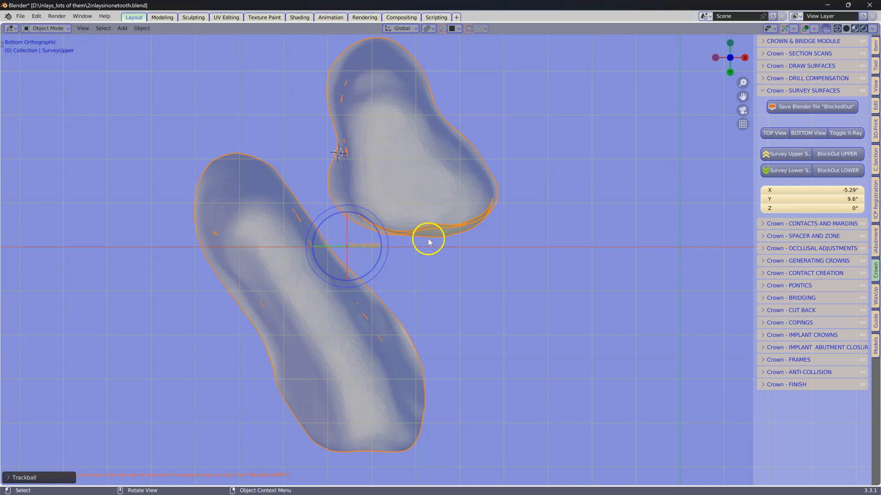
{"action": "scroll", "coordinate": [428, 241], "scroll_direction": "up", "scroll_amount": 1}
{"action": "scroll", "coordinate": [432, 243], "scroll_direction": "up", "scroll_amount": 2}
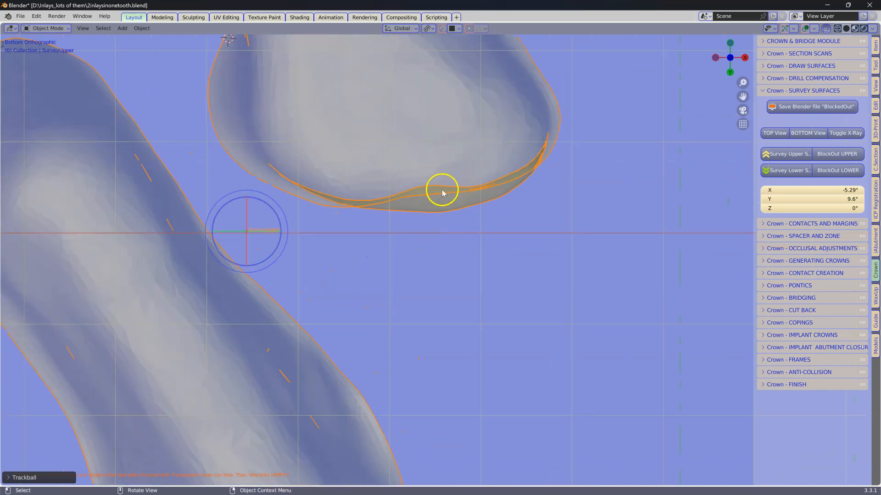
Step: Rotate the surveyed surfaces to about X 7.35°, Y 4.83° and Z 1.48°, and turn the X-ray display off
{"action": "left_click_drag", "start_coordinate": [256, 244], "coordinate": [355, 244]}
{"action": "scroll", "coordinate": [355, 244], "scroll_direction": "down", "scroll_amount": 2}
{"action": "scroll", "coordinate": [388, 143], "scroll_direction": "down", "scroll_amount": 1}
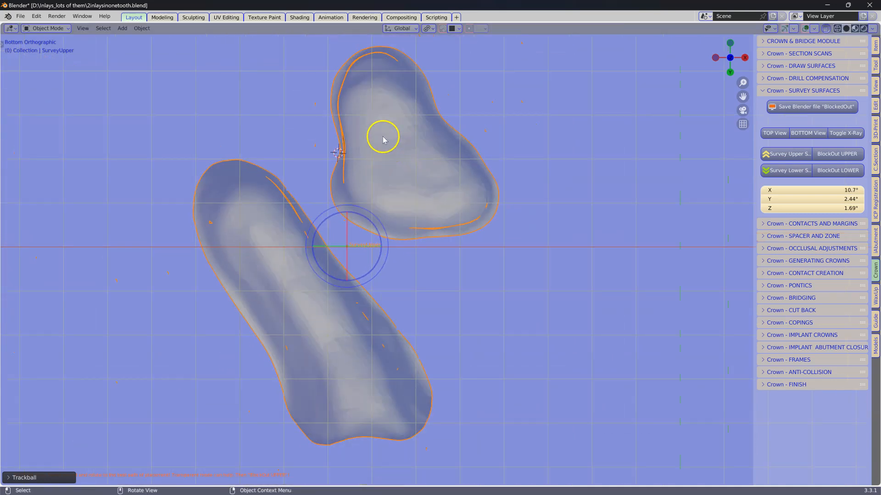
{"action": "left_click_drag", "start_coordinate": [354, 229], "coordinate": [353, 225]}
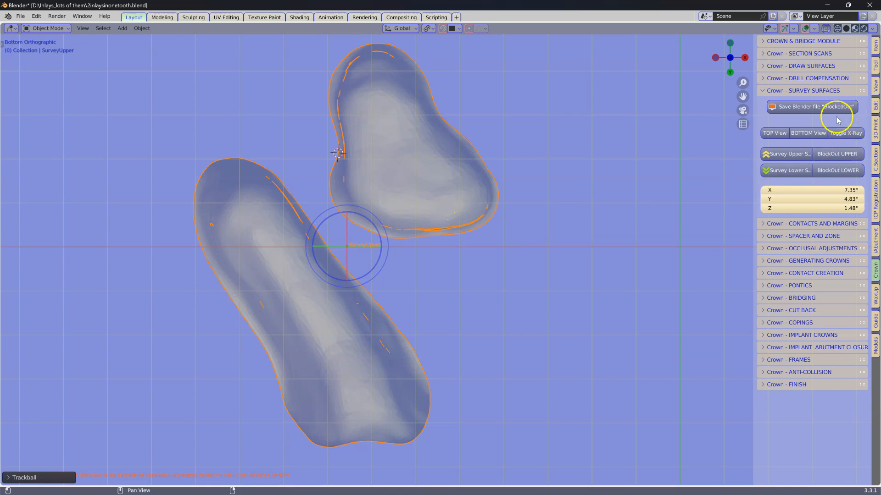
{"action": "left_click", "coordinate": [844, 133]}
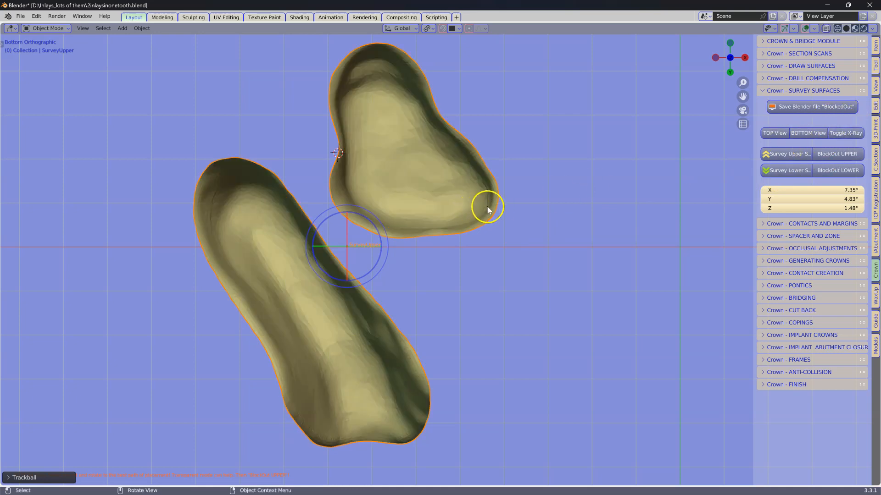
Step: Block out the undercuts of both upper surfaces along the surveyed direction and inspect each blocked-out surface
{"action": "left_click", "coordinate": [764, 91]}
{"action": "left_click", "coordinate": [764, 91]}
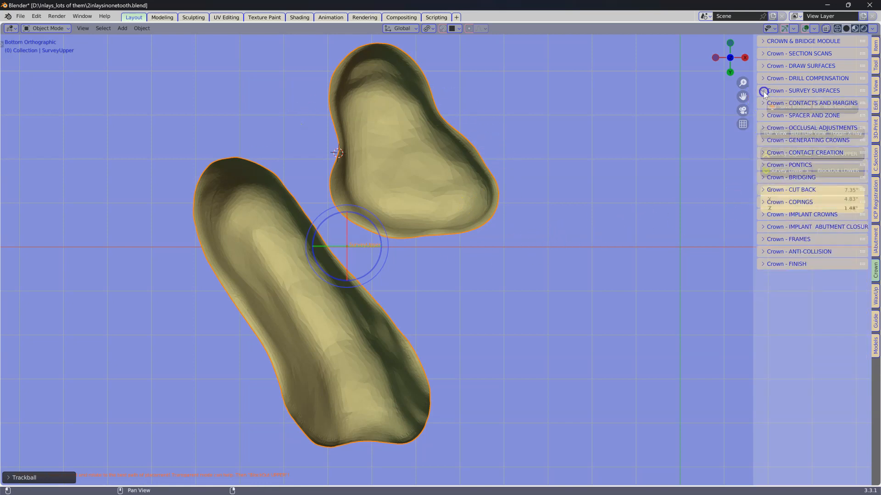
{"action": "left_click", "coordinate": [819, 154]}
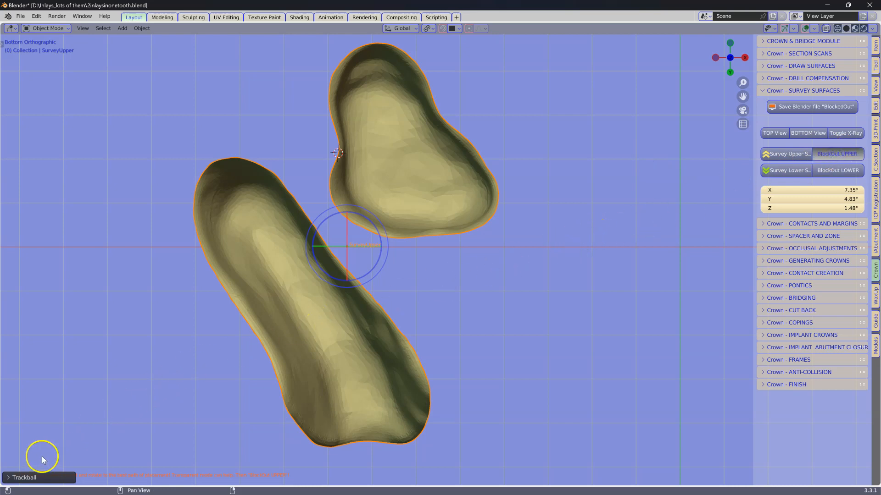
{"action": "left_click", "coordinate": [312, 308]}
{"action": "left_click", "coordinate": [395, 197]}
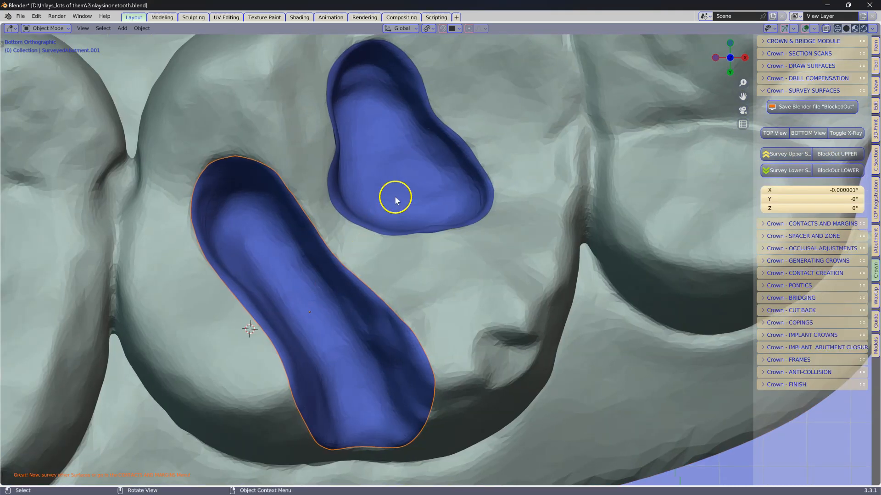
{"action": "middle_click_drag", "start_coordinate": [402, 212], "coordinate": [423, 205]}
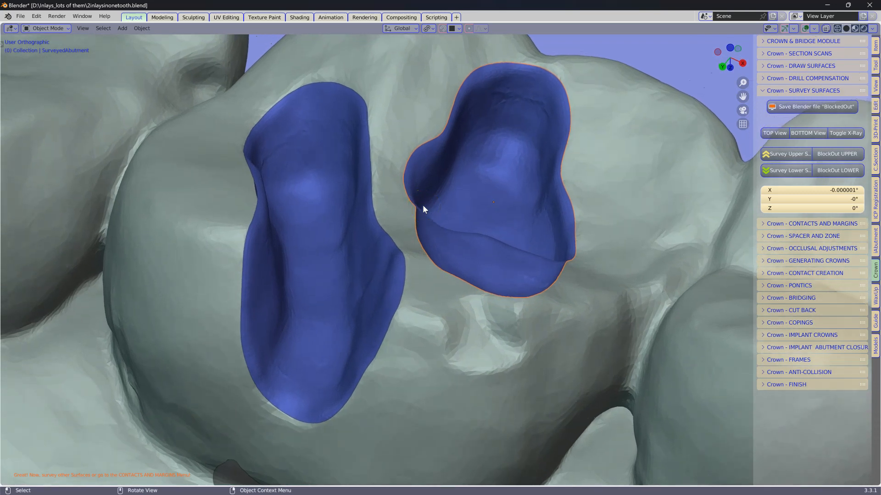
{"action": "middle_click_drag", "start_coordinate": [423, 205], "coordinate": [423, 206]}
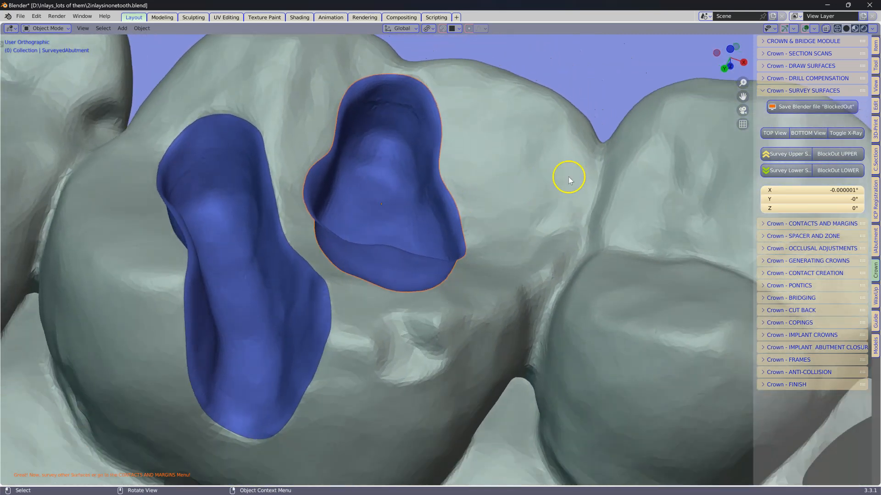
Step: Add a 0.05 support margin to both blocked-out cavity surfaces using the Contacts and Margins tools
{"action": "left_click", "coordinate": [765, 91]}
{"action": "left_click", "coordinate": [763, 104]}
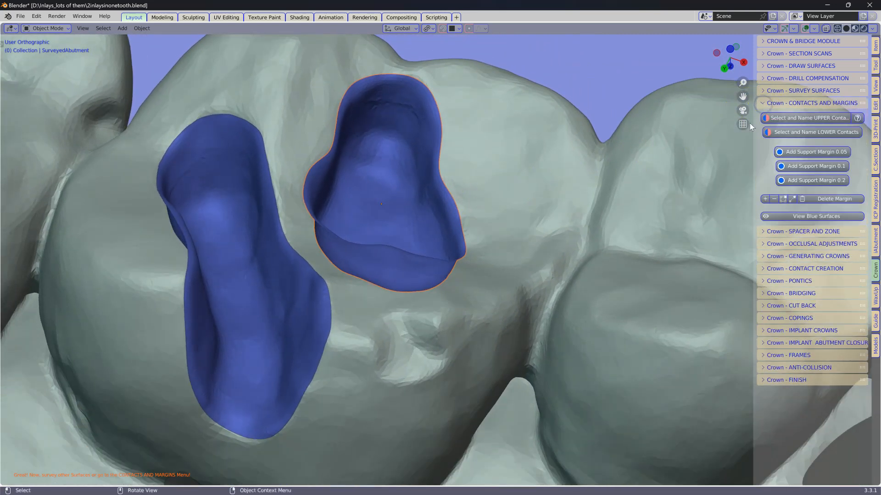
{"action": "left_click", "coordinate": [260, 274]}
{"action": "left_click", "coordinate": [375, 200], "text": "shift"}
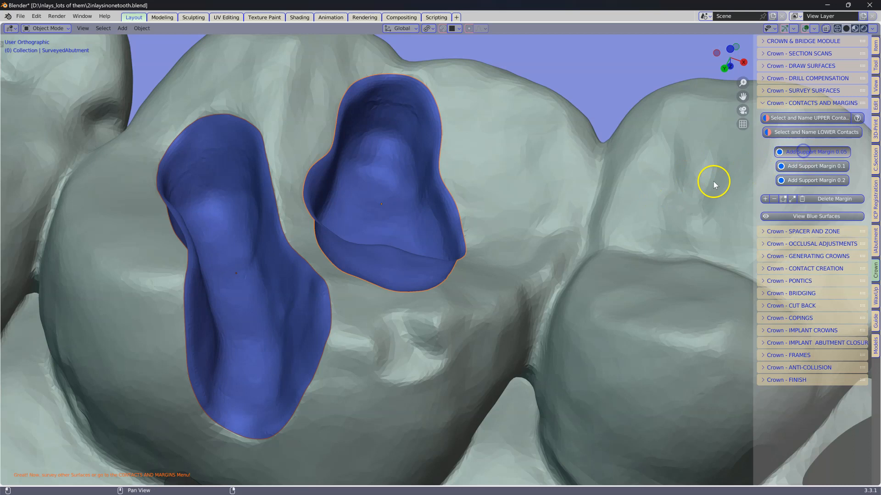
{"action": "left_click", "coordinate": [639, 196]}
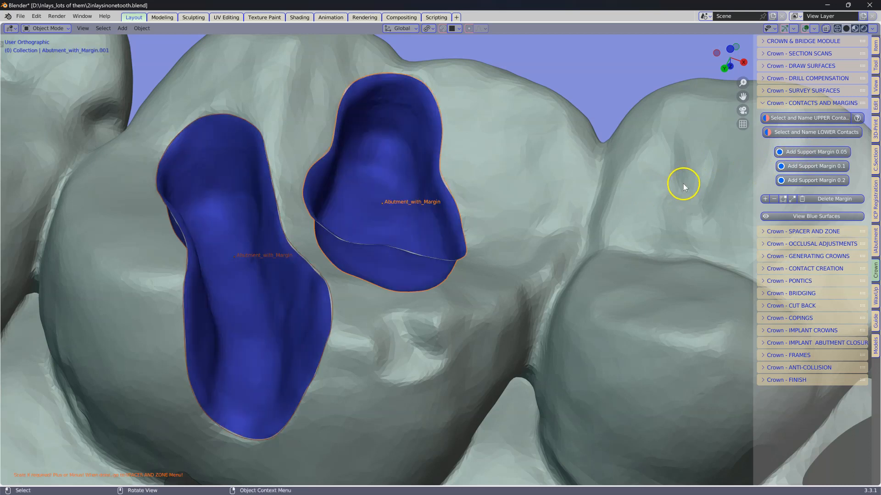
Step: Select both cavity surfaces with margins, generate the automatic spacer for them, and close the Spacer and Zone tools
{"action": "left_click", "coordinate": [760, 102]}
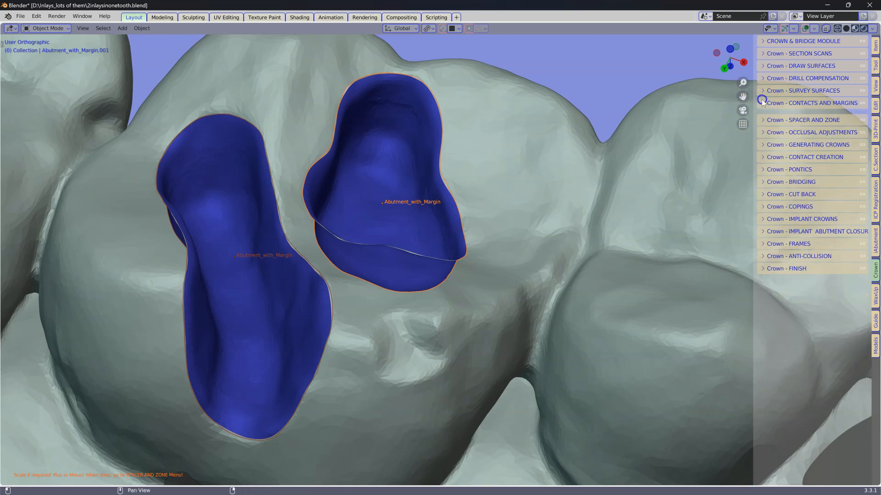
{"action": "left_click", "coordinate": [766, 128]}
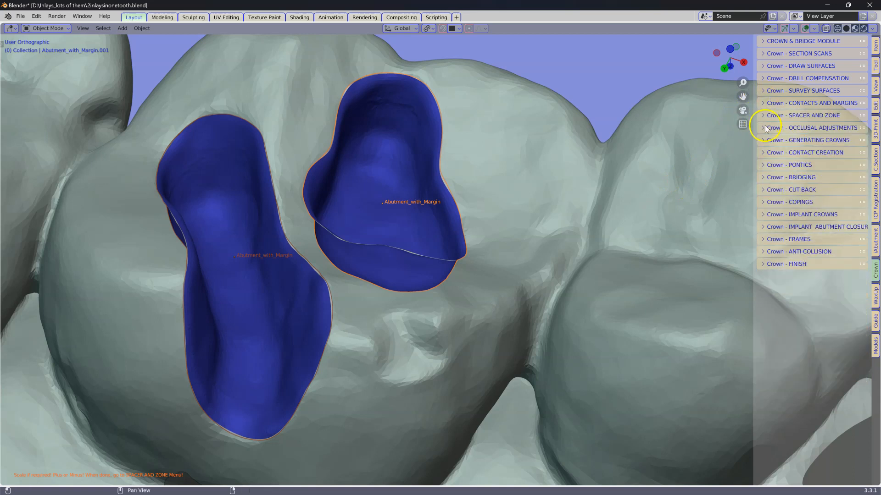
{"action": "left_click", "coordinate": [766, 116]}
{"action": "middle_click_drag", "start_coordinate": [385, 210], "coordinate": [372, 227]}
{"action": "left_click", "coordinate": [233, 271]}
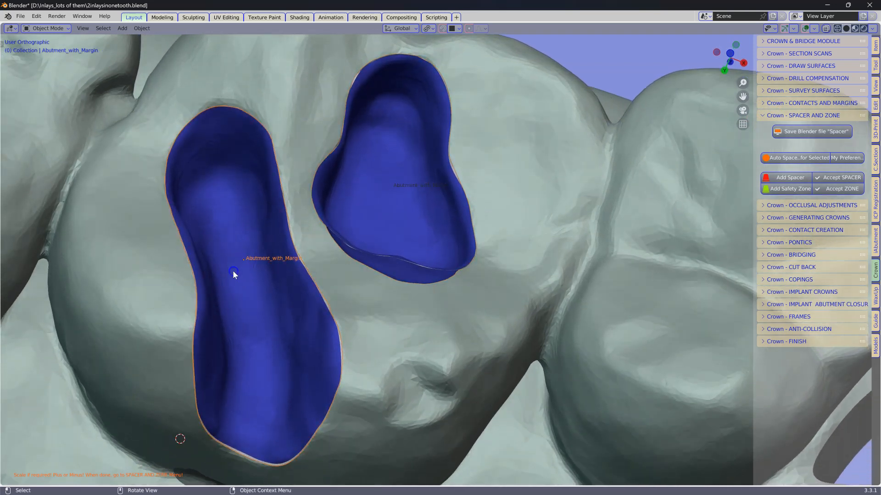
{"action": "left_click", "coordinate": [410, 206]}
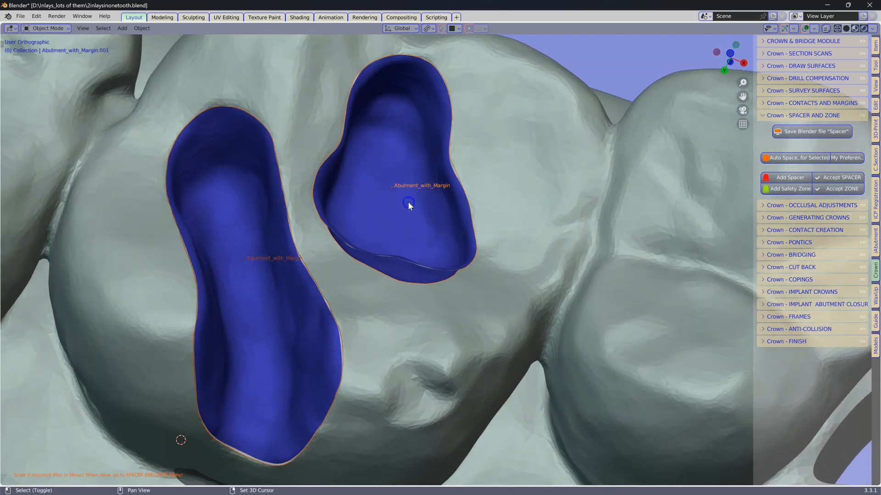
{"action": "scroll", "coordinate": [413, 221], "scroll_direction": "down", "scroll_amount": 2}
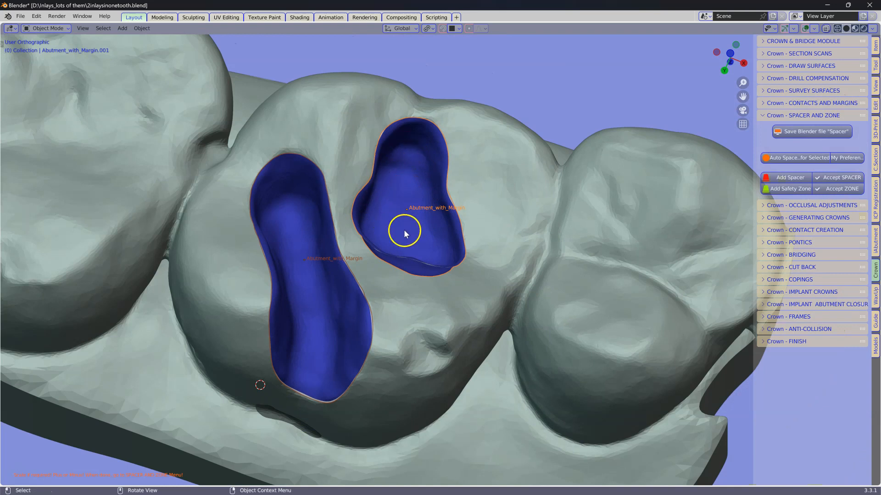
{"action": "scroll", "coordinate": [479, 231], "scroll_direction": "up", "scroll_amount": 1}
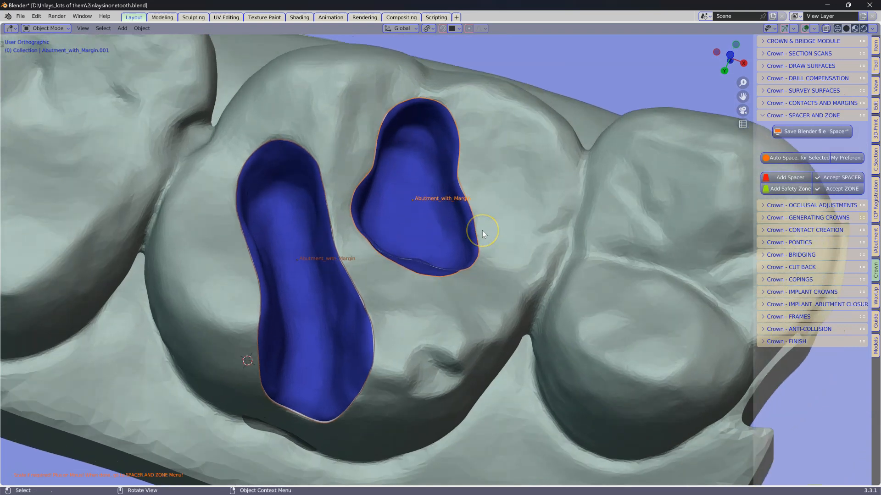
{"action": "middle_click_drag", "start_coordinate": [505, 227], "coordinate": [588, 197]}
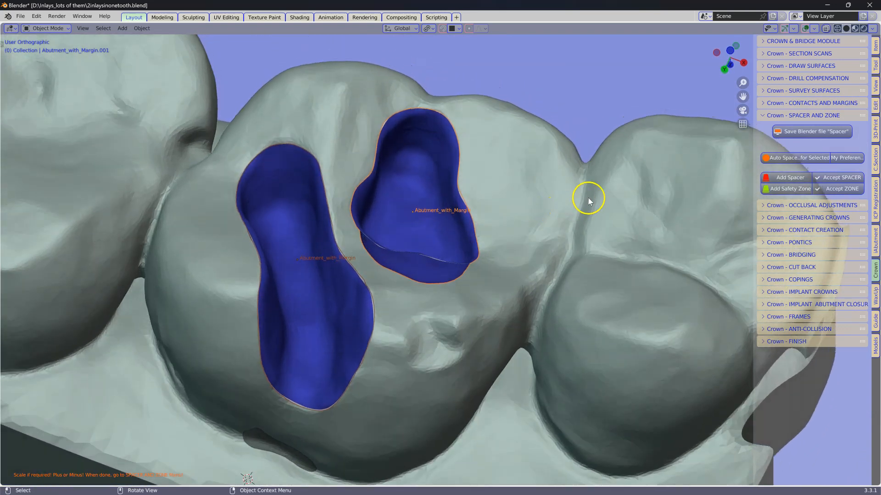
{"action": "left_click", "coordinate": [796, 158]}
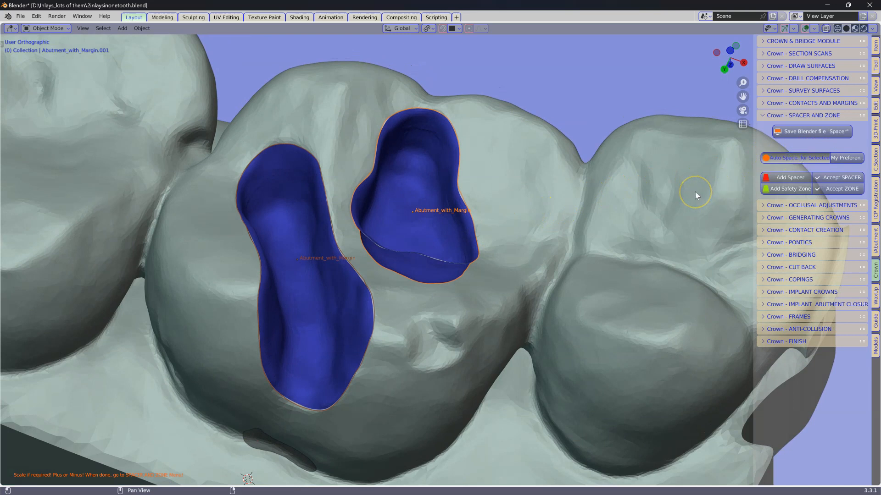
{"action": "middle_click_drag", "start_coordinate": [695, 192], "coordinate": [433, 186]}
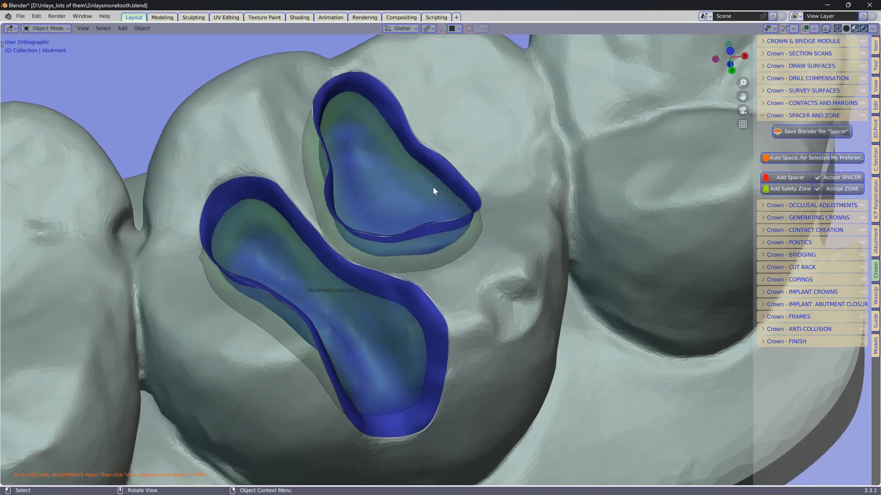
{"action": "left_click", "coordinate": [766, 116]}
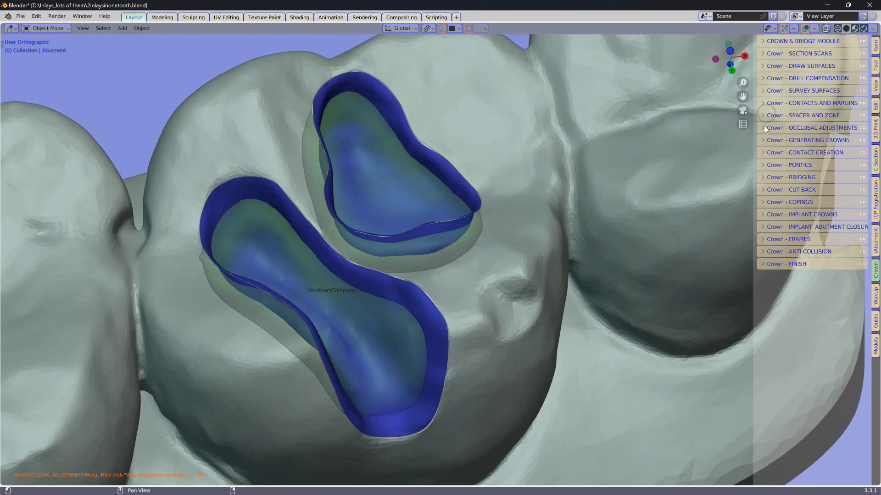
Step: Show the antagonist model for the occlusal adjustments, select it and make the cutter from it
{"action": "left_click", "coordinate": [764, 127]}
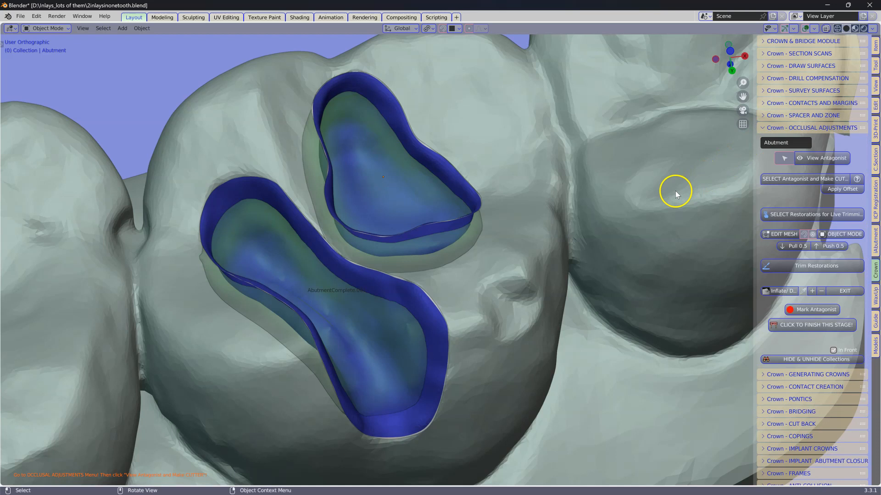
{"action": "left_click", "coordinate": [822, 159]}
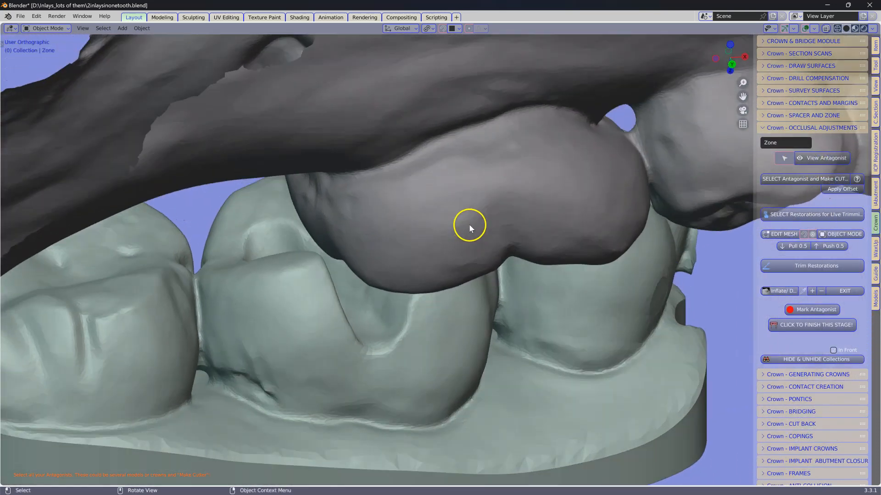
{"action": "middle_click_drag", "start_coordinate": [469, 225], "coordinate": [469, 197]}
{"action": "left_click", "coordinate": [470, 197]}
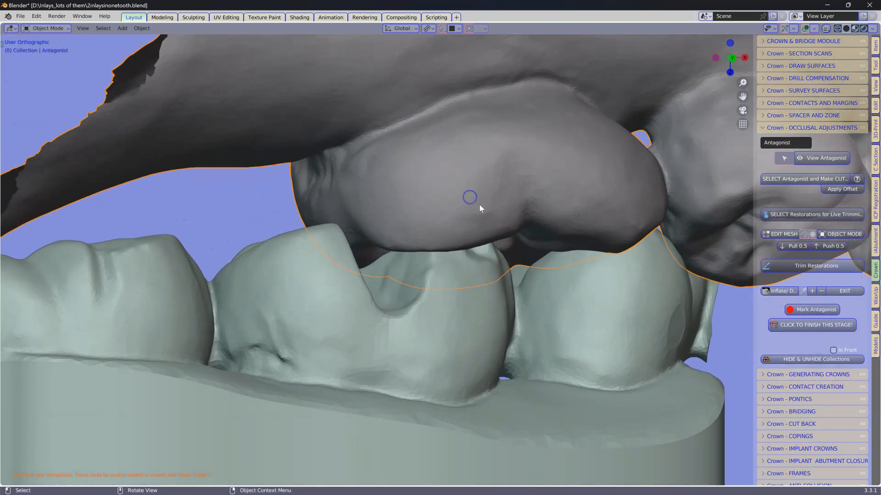
{"action": "scroll", "coordinate": [495, 212], "scroll_direction": "up", "scroll_amount": 1}
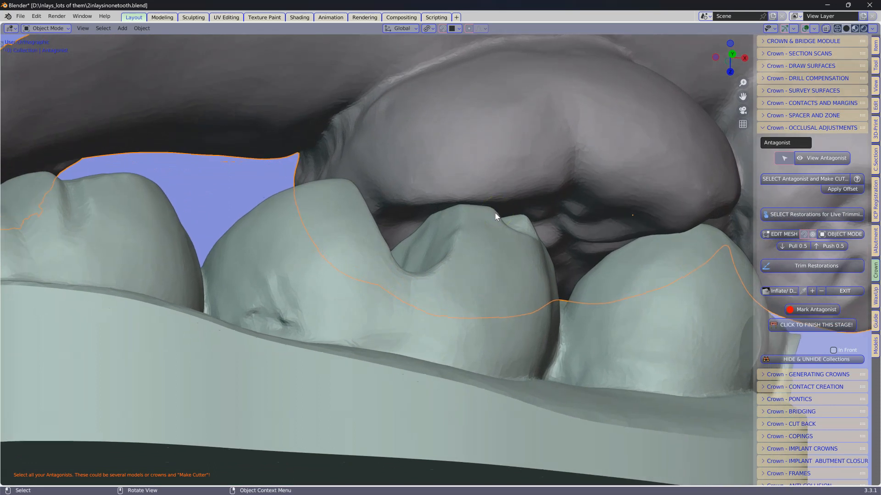
{"action": "scroll", "coordinate": [495, 213], "scroll_direction": "up", "scroll_amount": 3}
{"action": "middle_click_drag", "start_coordinate": [479, 225], "coordinate": [306, 304]}
{"action": "middle_click_drag", "start_coordinate": [256, 287], "coordinate": [463, 256]}
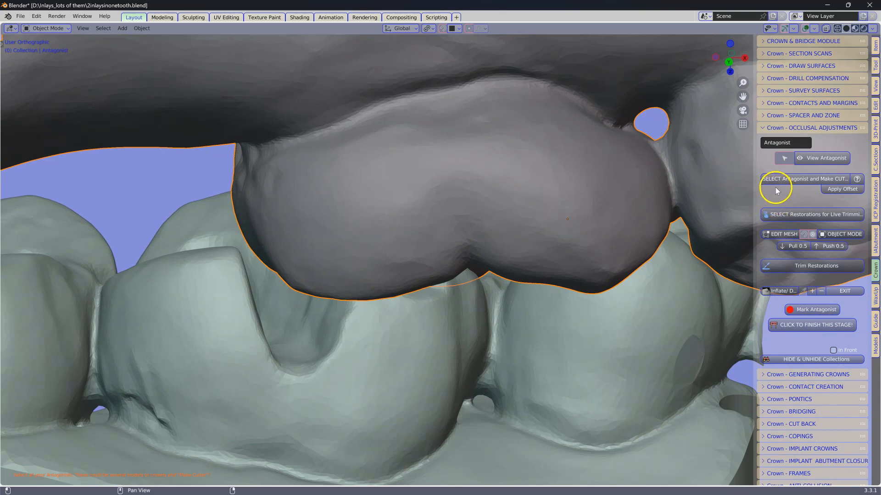
{"action": "left_click", "coordinate": [786, 179]}
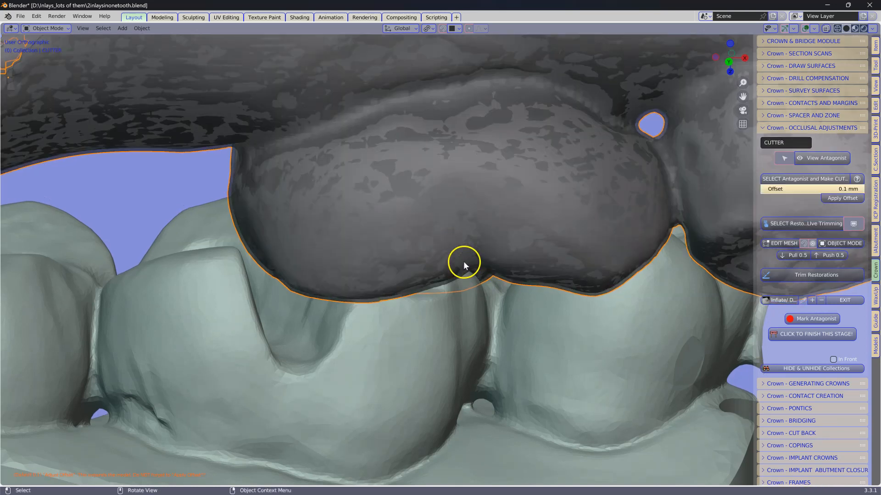
Step: Check the cutter against the prepared tooth and apply its 0.1 mm offset
{"action": "scroll", "coordinate": [464, 262], "scroll_direction": "up", "scroll_amount": 4}
{"action": "scroll", "coordinate": [399, 319], "scroll_direction": "up", "scroll_amount": 3}
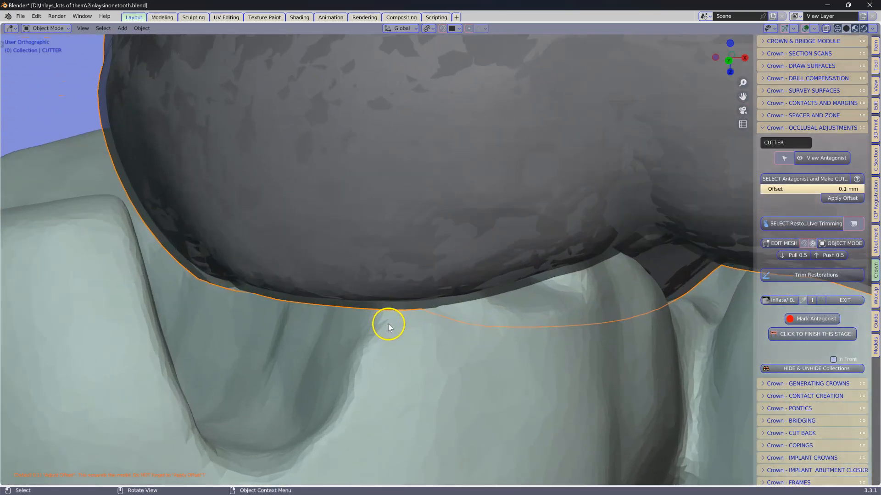
{"action": "scroll", "coordinate": [376, 305], "scroll_direction": "down", "scroll_amount": 2}
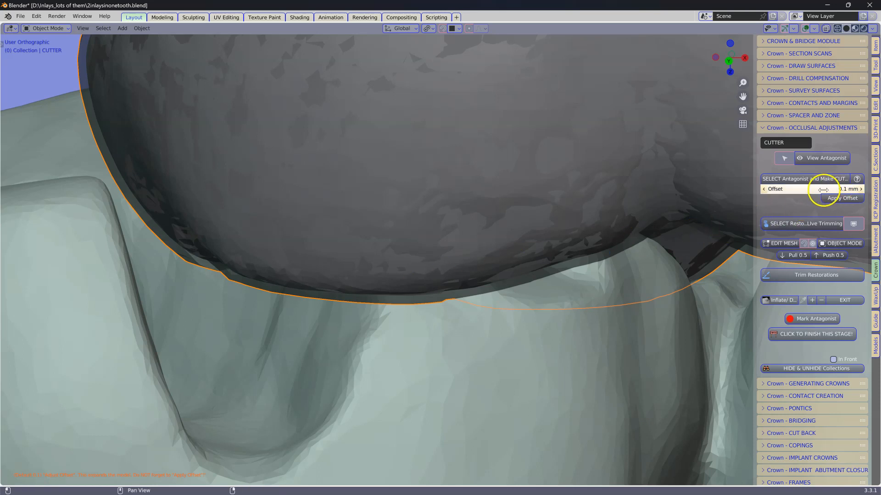
{"action": "middle_click_drag", "start_coordinate": [573, 256], "coordinate": [366, 270]}
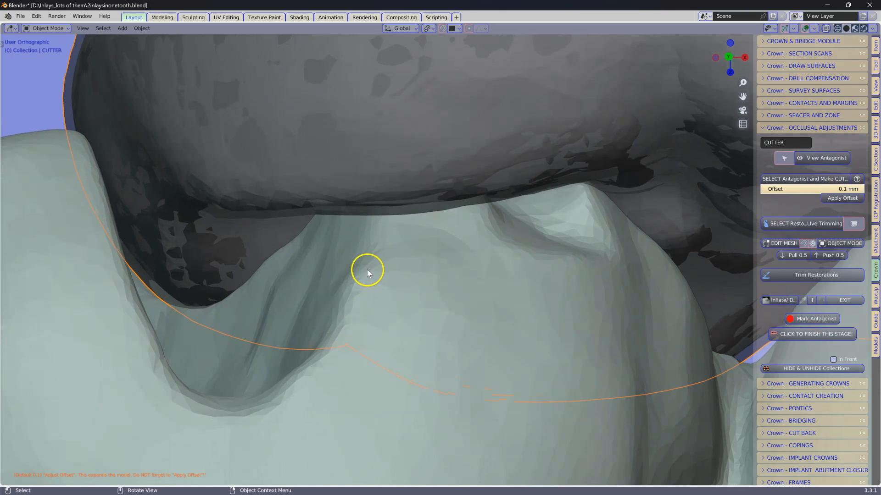
{"action": "middle_click_drag", "start_coordinate": [592, 178], "coordinate": [365, 264]}
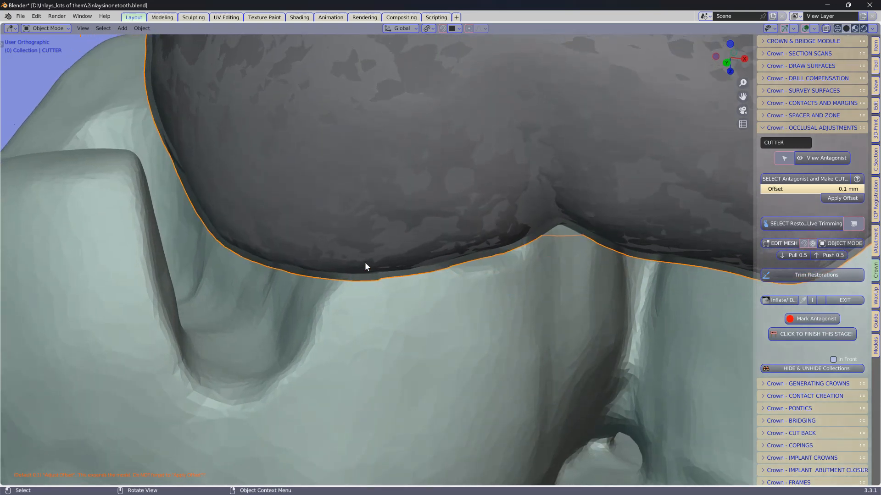
{"action": "scroll", "coordinate": [365, 263], "scroll_direction": "down", "scroll_amount": 1}
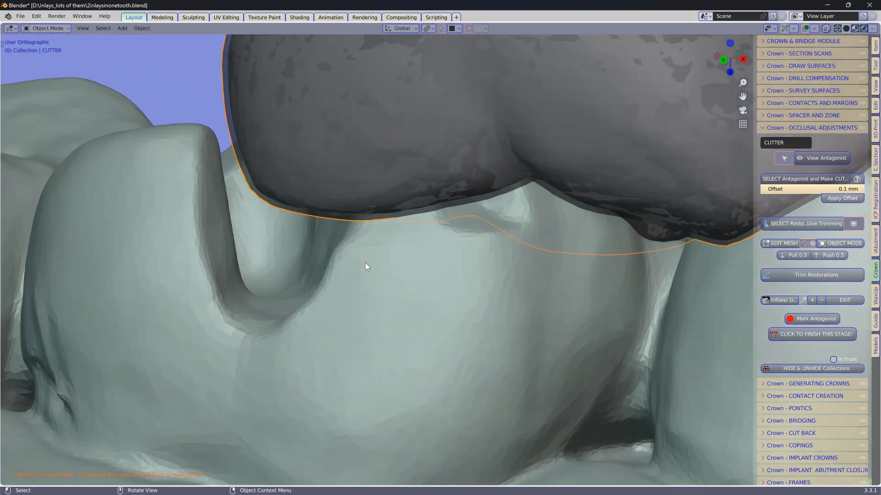
{"action": "left_click", "coordinate": [838, 200]}
Step: Select the restoration over the prepared tooth and start live trimming on it
{"action": "middle_click_drag", "start_coordinate": [467, 203], "coordinate": [415, 222]}
{"action": "middle_click_drag", "start_coordinate": [491, 194], "coordinate": [308, 268]}
{"action": "left_click", "coordinate": [227, 317]}
{"action": "middle_click_drag", "start_coordinate": [227, 317], "coordinate": [226, 318]}
{"action": "scroll", "coordinate": [227, 317], "scroll_direction": "down", "scroll_amount": 1}
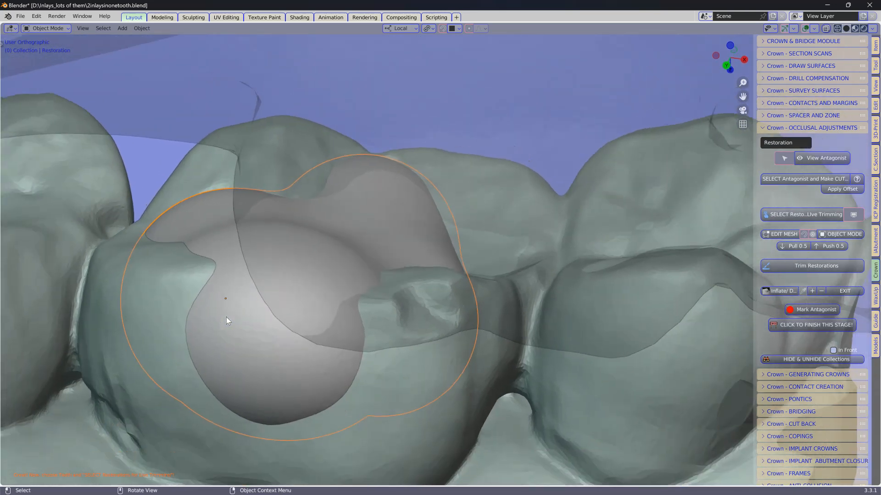
{"action": "scroll", "coordinate": [227, 320], "scroll_direction": "up", "scroll_amount": 1}
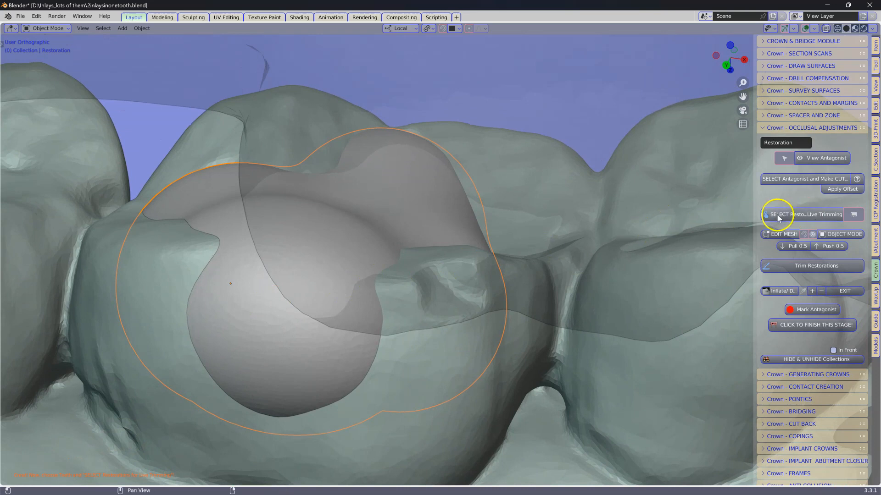
{"action": "left_click", "coordinate": [793, 214]}
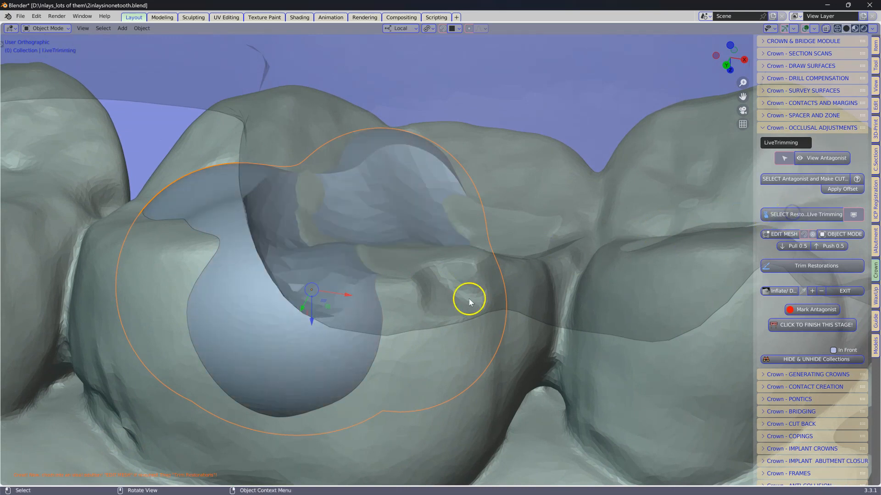
Step: Move the live-trimmed restoration slightly against the antagonist cutter and trim the restoration
{"action": "middle_click_drag", "start_coordinate": [398, 300], "coordinate": [275, 321]}
{"action": "mouse_move", "coordinate": [276, 316]}
{"action": "left_mouse_down"}
{"action": "mouse_move", "coordinate": [280, 304]}
{"action": "mouse_move", "coordinate": [282, 317]}
{"action": "left_mouse_up"}
{"action": "middle_click_drag", "start_coordinate": [332, 302], "coordinate": [324, 312]}
{"action": "scroll", "coordinate": [324, 306], "scroll_direction": "up", "scroll_amount": 1}
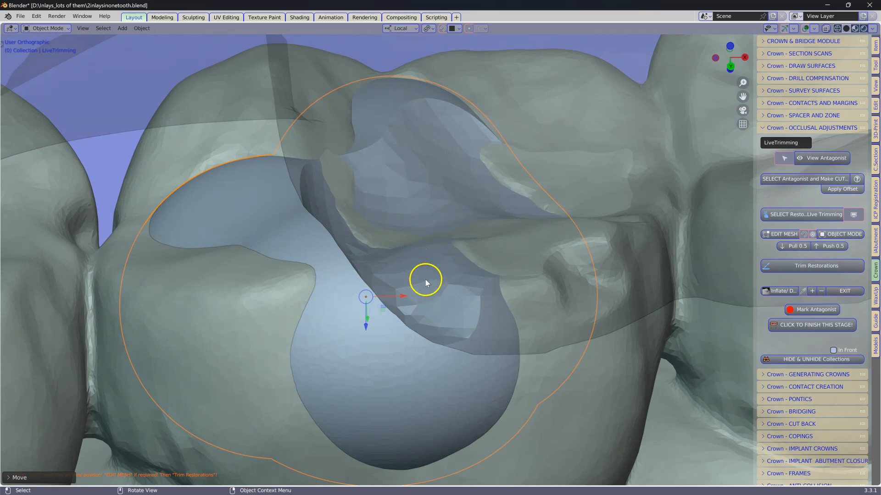
{"action": "middle_click_drag", "start_coordinate": [431, 319], "coordinate": [392, 326]}
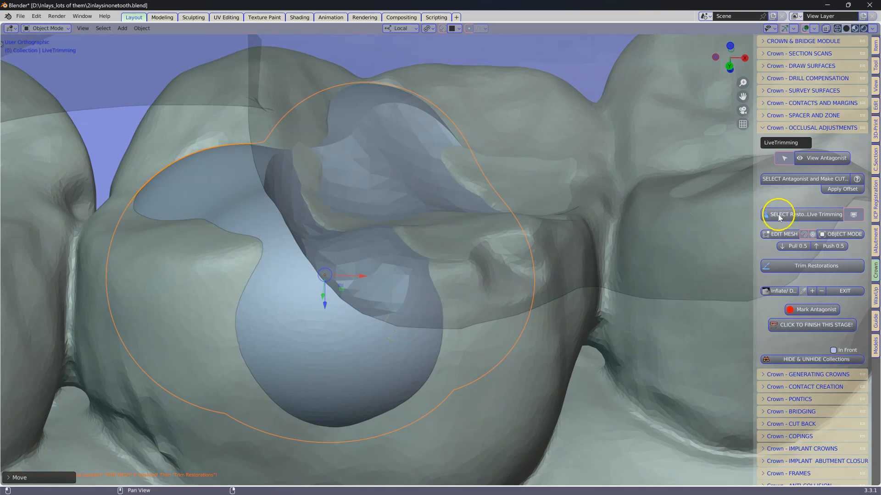
{"action": "left_click", "coordinate": [816, 268]}
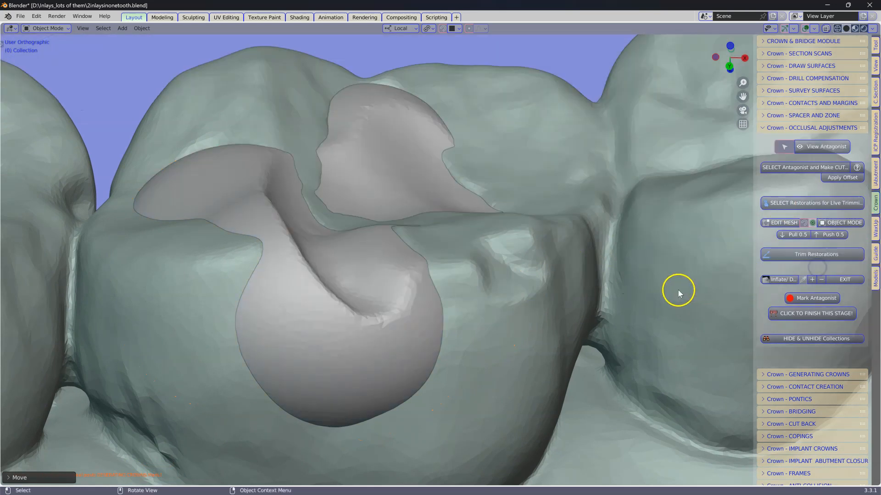
Step: Sculpt the occlusal surface of the trimmed restoration with the Inflate/Deflate brush at a 225 px radius
{"action": "left_click", "coordinate": [378, 340]}
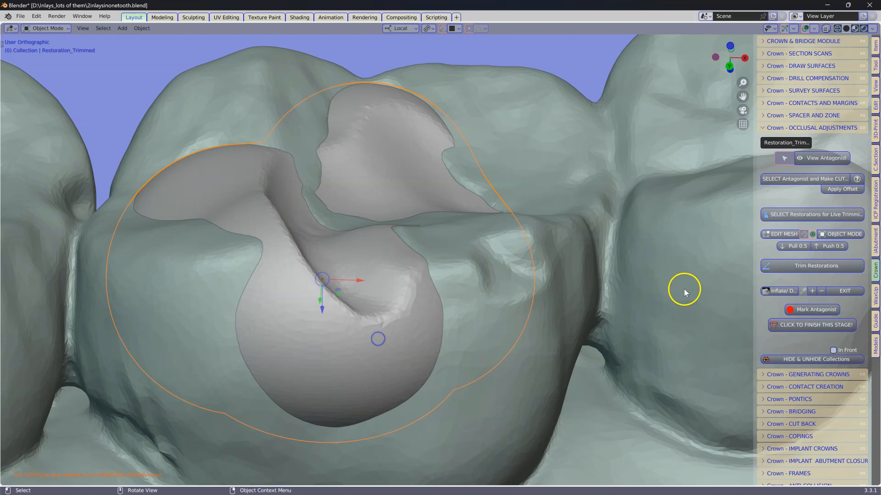
{"action": "left_click", "coordinate": [771, 291]}
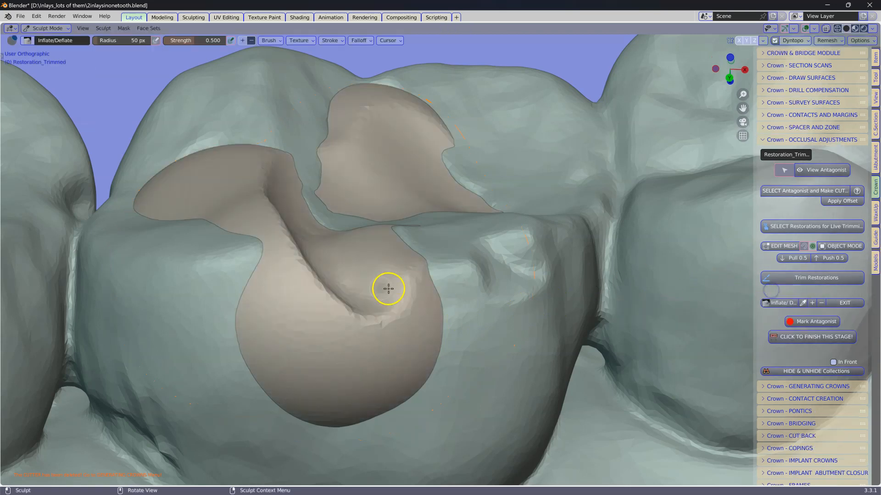
{"action": "scroll", "coordinate": [354, 289], "scroll_direction": "up", "scroll_amount": 4}
{"action": "right_click", "coordinate": [381, 252]}
{"action": "left_click", "coordinate": [307, 252]}
{"action": "type", "text": "225"}
{"action": "key", "text": "Return"}
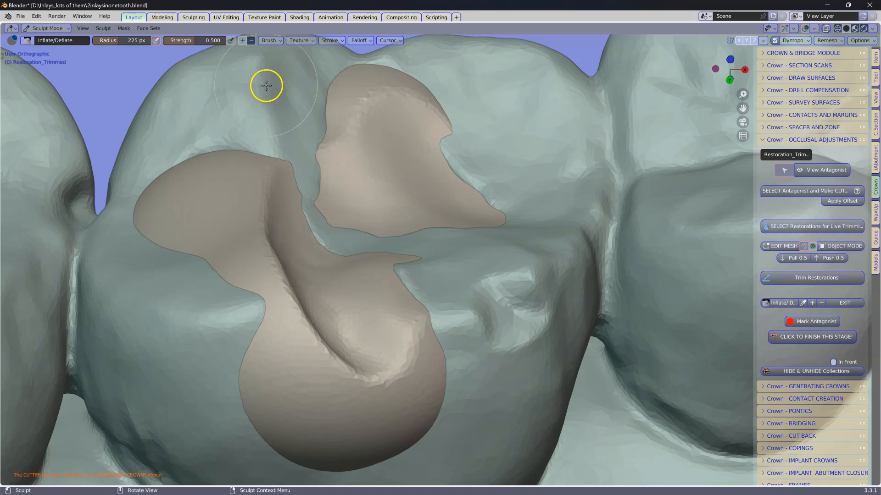
{"action": "middle_click_drag", "start_coordinate": [316, 96], "coordinate": [426, 130]}
{"action": "mouse_move", "coordinate": [425, 130]}
{"action": "left_mouse_down"}
{"action": "mouse_move", "coordinate": [336, 145]}
{"action": "mouse_move", "coordinate": [399, 112]}
{"action": "mouse_move", "coordinate": [335, 142]}
{"action": "mouse_move", "coordinate": [417, 130]}
{"action": "mouse_move", "coordinate": [359, 164]}
{"action": "left_mouse_up"}
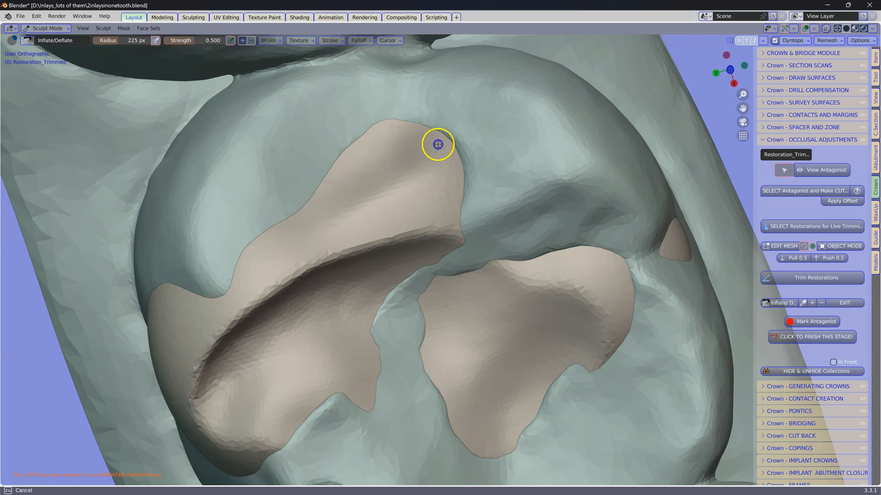
{"action": "middle_click_drag", "start_coordinate": [174, 315], "coordinate": [246, 268]}
{"action": "middle_click_drag", "start_coordinate": [235, 391], "coordinate": [506, 356]}
Step: Widen the sidebar, display the sculpt tools, refine the restoration's surface with another brush, and exit sculpting
{"action": "left_click_drag", "start_coordinate": [754, 290], "coordinate": [668, 299]}
{"action": "scroll", "coordinate": [647, 330], "scroll_direction": "down", "scroll_amount": 2}
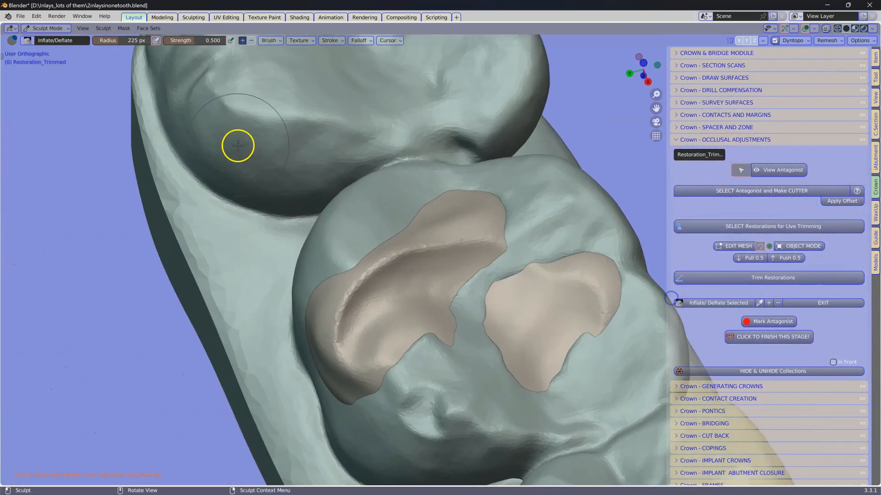
{"action": "key", "text": "t"}
{"action": "left_click", "coordinate": [13, 458]}
{"action": "scroll", "coordinate": [413, 271], "scroll_direction": "up", "scroll_amount": 3}
{"action": "middle_click_drag", "start_coordinate": [426, 257], "coordinate": [366, 306]}
{"action": "right_click", "coordinate": [321, 312]}
{"action": "left_click_drag", "start_coordinate": [304, 320], "coordinate": [468, 261]}
{"action": "mouse_move", "coordinate": [464, 215]}
{"action": "middle_mouse_down"}
{"action": "mouse_move", "coordinate": [445, 194]}
{"action": "mouse_move", "coordinate": [306, 167]}
{"action": "mouse_move", "coordinate": [285, 176]}
{"action": "middle_mouse_up"}
{"action": "left_click", "coordinate": [822, 302]}
Step: Open the Generating Crowns tools and generate the upper crown from the trimmed restoration
{"action": "left_click", "coordinate": [678, 389]}
{"action": "scroll", "coordinate": [709, 389], "scroll_direction": "down", "scroll_amount": 3}
{"action": "scroll", "coordinate": [708, 389], "scroll_direction": "down", "scroll_amount": 1}
{"action": "middle_click_drag", "start_coordinate": [442, 379], "coordinate": [431, 373]}
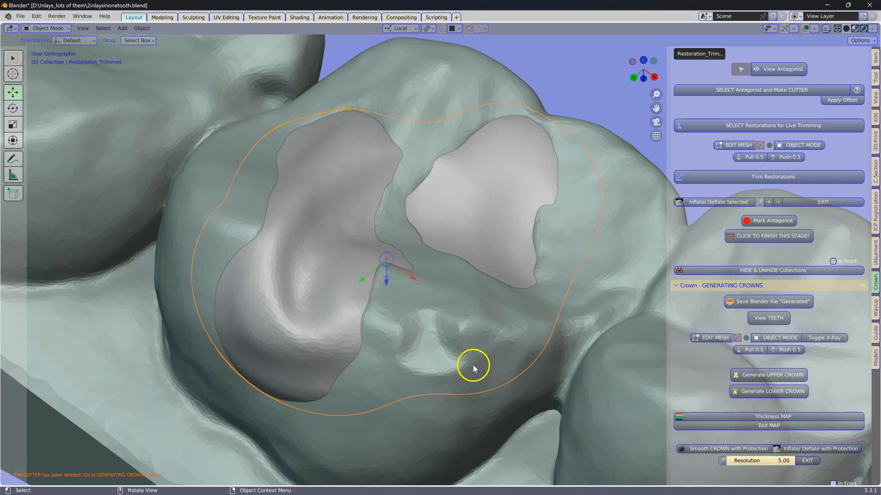
{"action": "scroll", "coordinate": [485, 361], "scroll_direction": "down", "scroll_amount": 1}
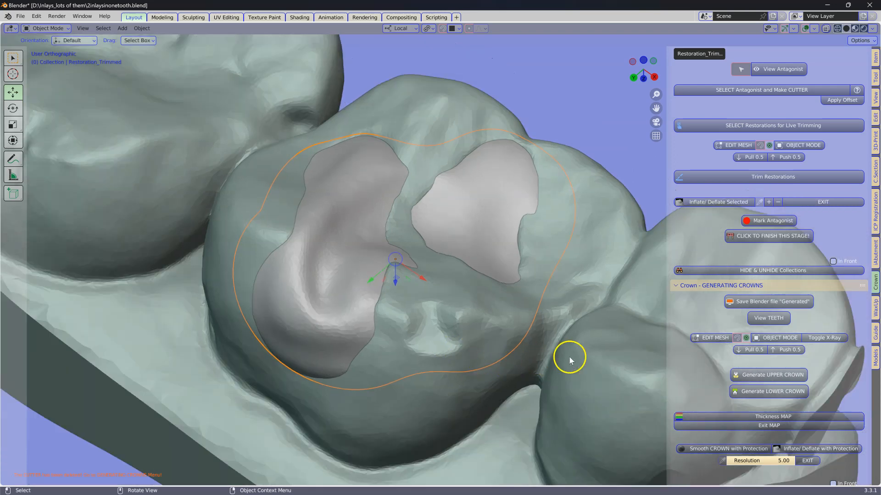
{"action": "scroll", "coordinate": [778, 348], "scroll_direction": "down", "scroll_amount": 1}
{"action": "scroll", "coordinate": [779, 349], "scroll_direction": "down", "scroll_amount": 1}
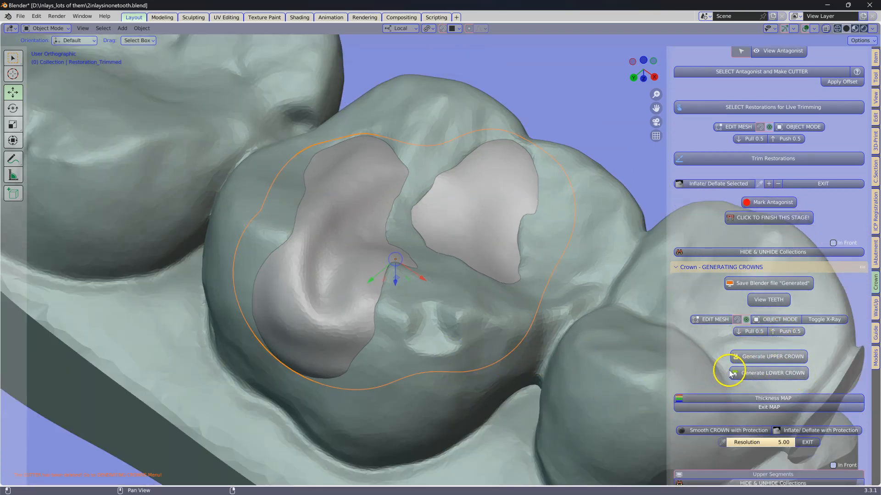
{"action": "mouse_move", "coordinate": [590, 368]}
{"action": "middle_mouse_down"}
{"action": "mouse_move", "coordinate": [553, 393]}
{"action": "mouse_move", "coordinate": [580, 373]}
{"action": "middle_mouse_up"}
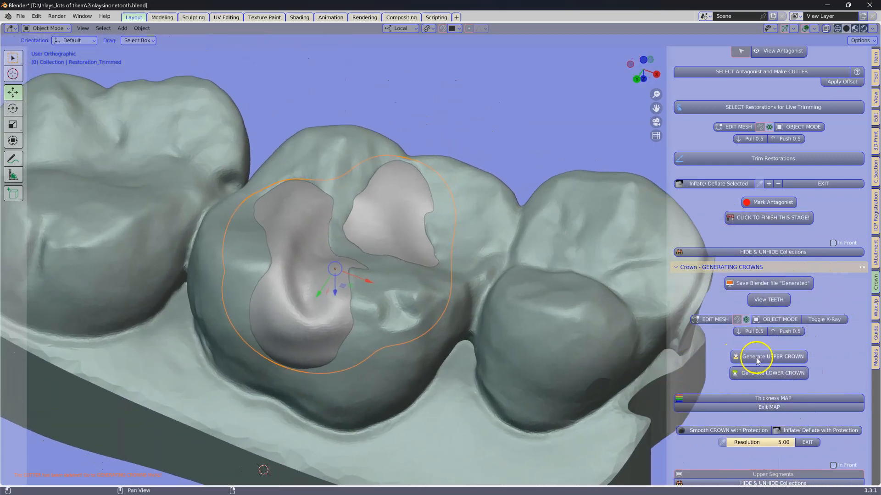
{"action": "left_click", "coordinate": [756, 357]}
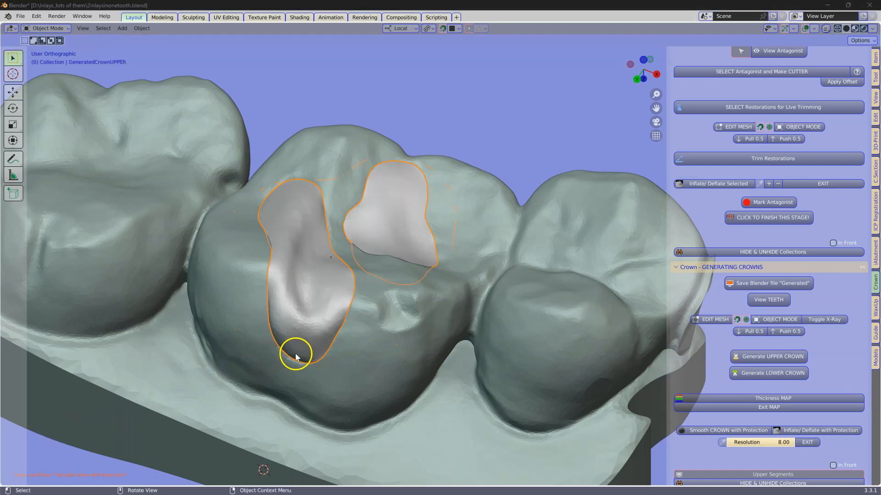
Step: Isolate the generated upper crown and examine both inlays from their outer and inner sides
{"action": "middle_click_drag", "start_coordinate": [303, 330], "coordinate": [527, 360]}
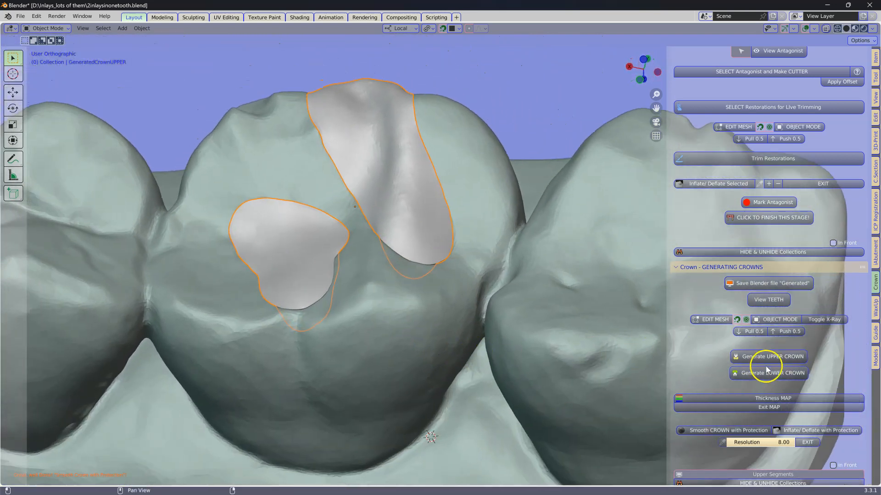
{"action": "scroll", "coordinate": [767, 396], "scroll_direction": "down", "scroll_amount": 3}
{"action": "left_click", "coordinate": [769, 428]}
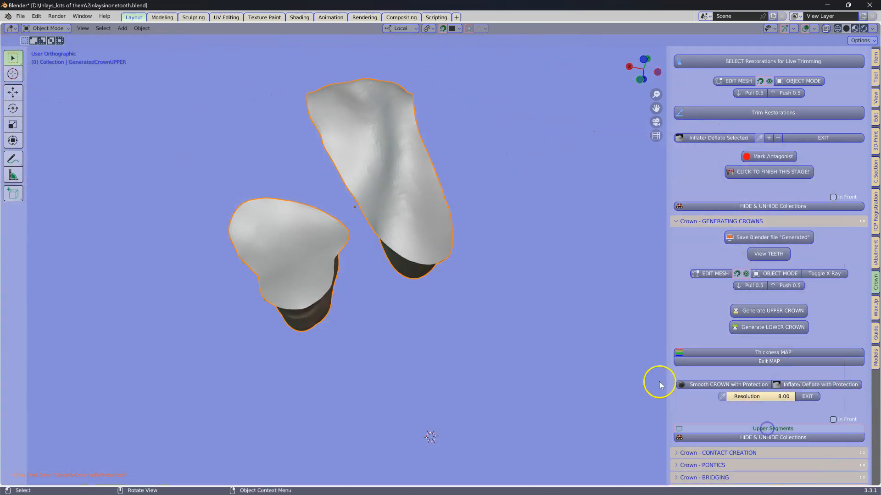
{"action": "middle_click_drag", "start_coordinate": [434, 239], "coordinate": [385, 340]}
{"action": "scroll", "coordinate": [478, 296], "scroll_direction": "up", "scroll_amount": 2}
{"action": "scroll", "coordinate": [384, 338], "scroll_direction": "up", "scroll_amount": 3}
{"action": "middle_click_drag", "start_coordinate": [337, 298], "coordinate": [459, 188]}
{"action": "middle_click_drag", "start_coordinate": [473, 296], "coordinate": [426, 248]}
Step: Examine the mesh of both inlays in Edit Mode with all vertices deselected, and return to Object Mode
{"action": "key", "text": "Tab"}
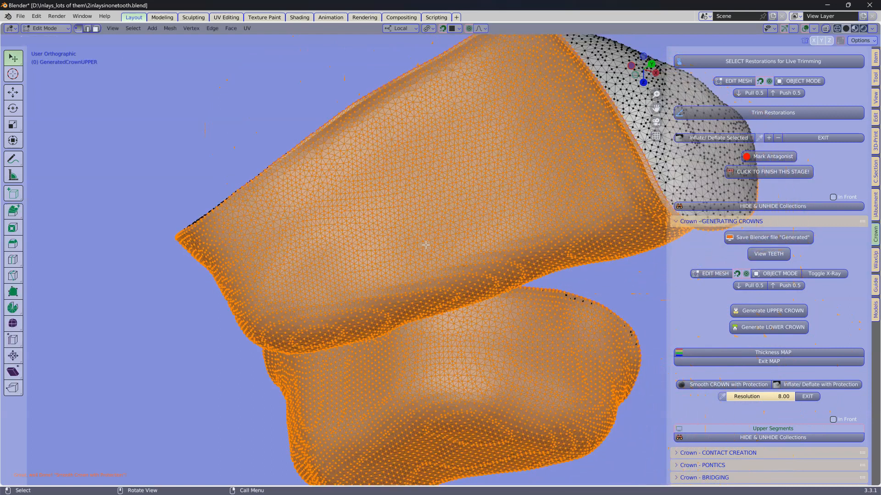
{"action": "key", "text": "alt+a"}
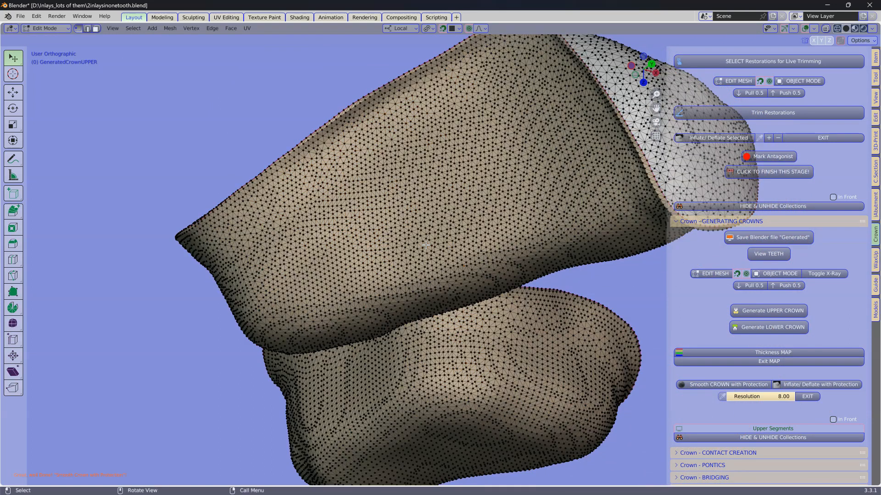
{"action": "middle_click_drag", "start_coordinate": [425, 245], "coordinate": [437, 285]}
{"action": "scroll", "coordinate": [438, 279], "scroll_direction": "up", "scroll_amount": 2}
{"action": "scroll", "coordinate": [439, 278], "scroll_direction": "up", "scroll_amount": 3}
{"action": "scroll", "coordinate": [437, 285], "scroll_direction": "down", "scroll_amount": 4}
{"action": "key", "text": "Tab"}
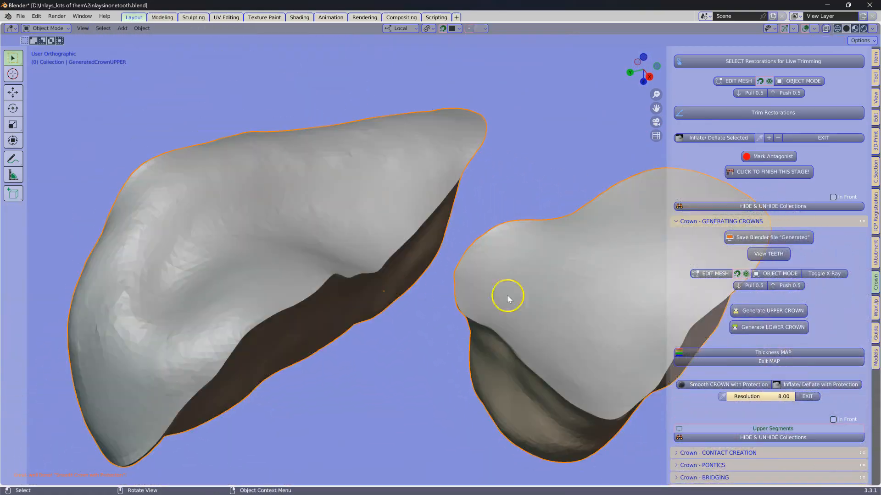
Step: Show the tooth model around the inlays again and open the Contact Creation tools
{"action": "left_click", "coordinate": [773, 428]}
{"action": "scroll", "coordinate": [328, 276], "scroll_direction": "up", "scroll_amount": 2}
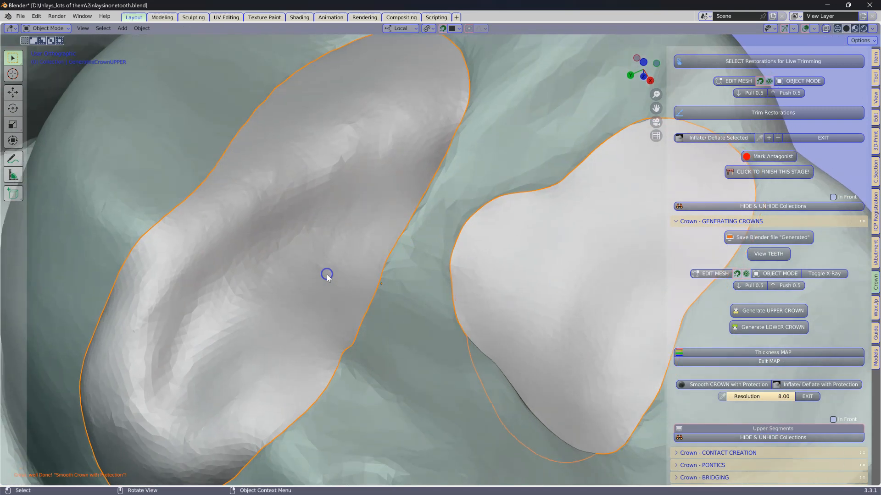
{"action": "scroll", "coordinate": [327, 275], "scroll_direction": "down", "scroll_amount": 5}
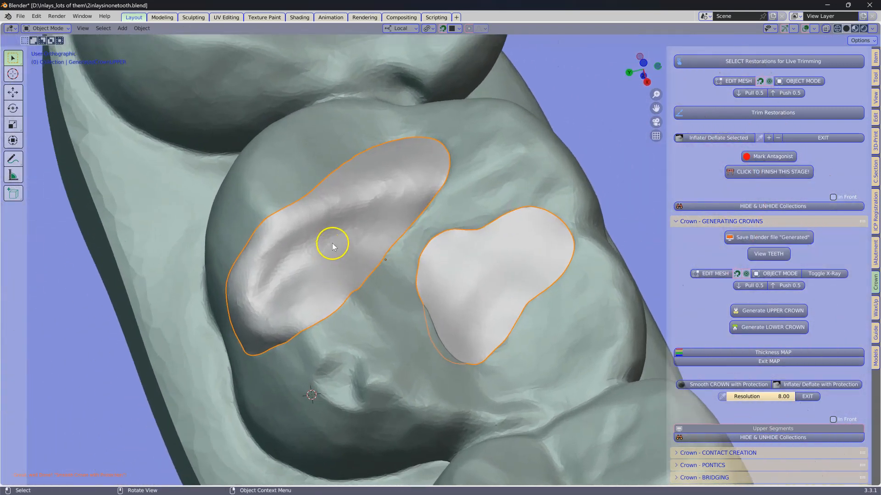
{"action": "left_click", "coordinate": [678, 452]}
{"action": "scroll", "coordinate": [746, 426], "scroll_direction": "down", "scroll_amount": 6}
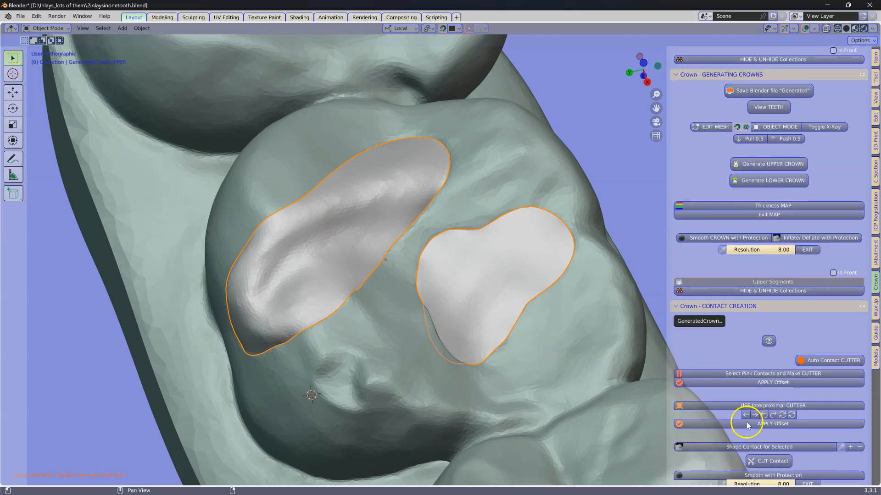
Step: Expand only the Copings tools of the crown module and widen their area until the full tool names are readable
{"action": "left_click", "coordinate": [681, 306], "text": "ctrl"}
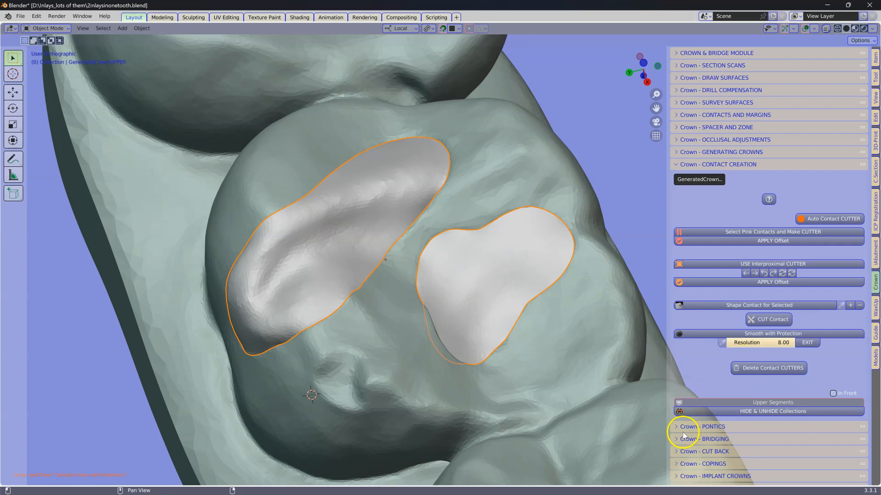
{"action": "left_click", "coordinate": [684, 465], "text": "ctrl"}
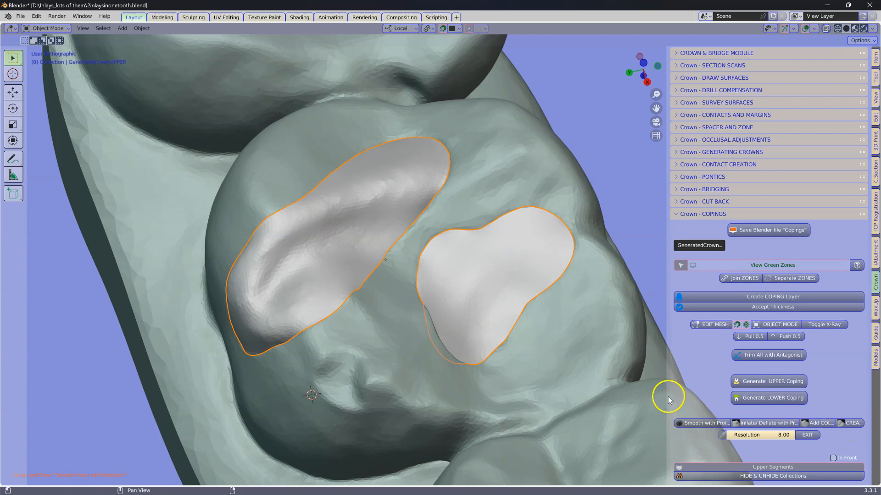
{"action": "left_click_drag", "start_coordinate": [669, 389], "coordinate": [596, 415]}
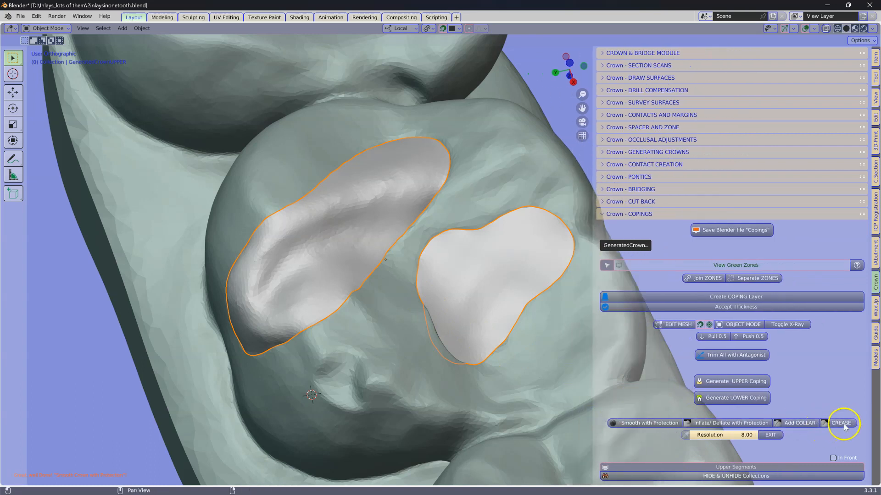
Step: Carve a main groove and a side groove into the elongated inlay's occlusal surface with the Crease brush
{"action": "left_click", "coordinate": [841, 422]}
{"action": "left_click_drag", "start_coordinate": [371, 225], "coordinate": [350, 234]}
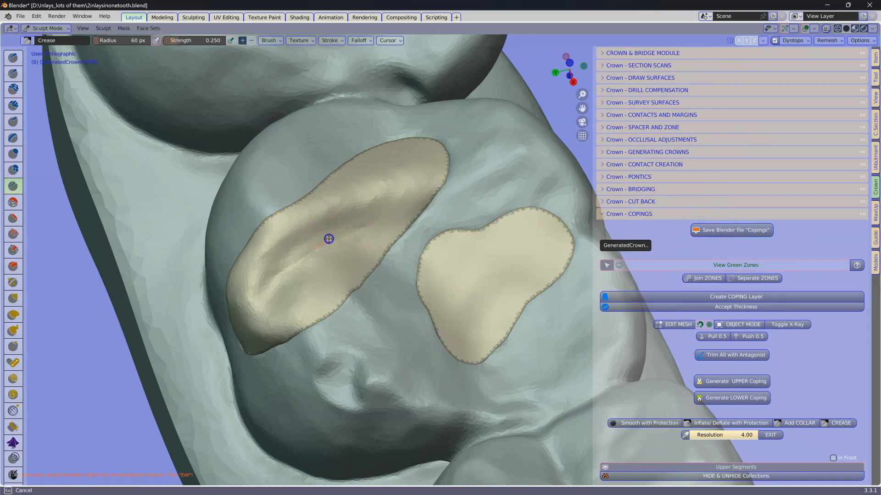
{"action": "mouse_move", "coordinate": [265, 282]}
{"action": "left_mouse_down"}
{"action": "mouse_move", "coordinate": [372, 222]}
{"action": "mouse_move", "coordinate": [356, 230]}
{"action": "left_mouse_up"}
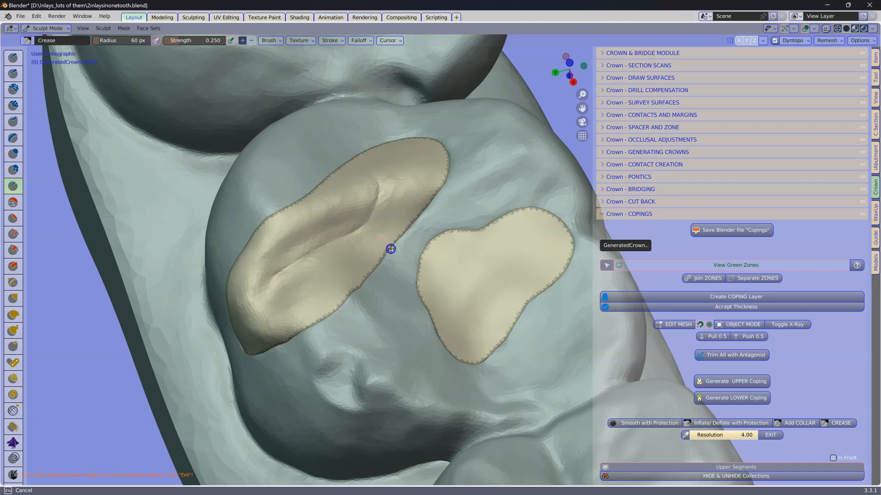
{"action": "left_click_drag", "start_coordinate": [373, 226], "coordinate": [393, 239]}
Step: Carve branching fissures into the smaller inlay's occlusal surface with the Crease brush and exit sculpting to view both inlays
{"action": "mouse_move", "coordinate": [431, 275]}
{"action": "middle_mouse_down"}
{"action": "mouse_move", "coordinate": [452, 303]}
{"action": "mouse_move", "coordinate": [463, 298]}
{"action": "mouse_move", "coordinate": [419, 268]}
{"action": "middle_mouse_up"}
{"action": "scroll", "coordinate": [467, 296], "scroll_direction": "up", "scroll_amount": 1}
{"action": "left_click_drag", "start_coordinate": [412, 261], "coordinate": [458, 286]}
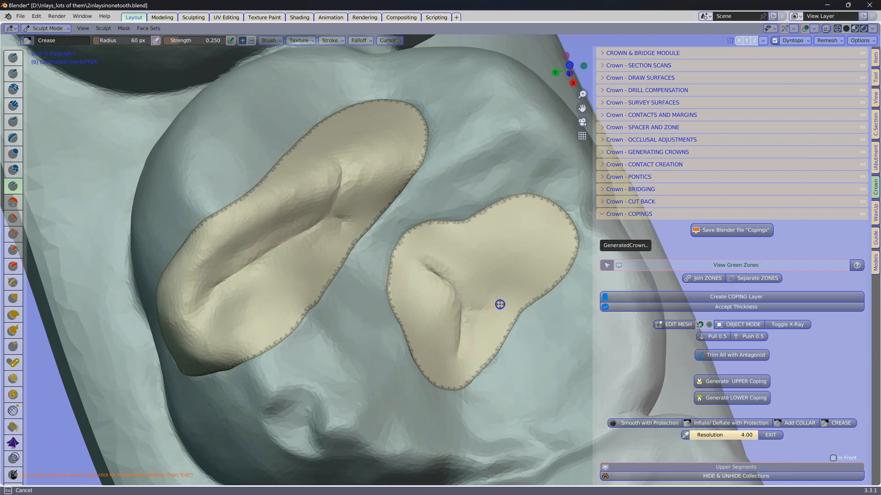
{"action": "mouse_move", "coordinate": [535, 299]}
{"action": "left_mouse_down"}
{"action": "mouse_move", "coordinate": [486, 273]}
{"action": "mouse_move", "coordinate": [494, 265]}
{"action": "left_mouse_up"}
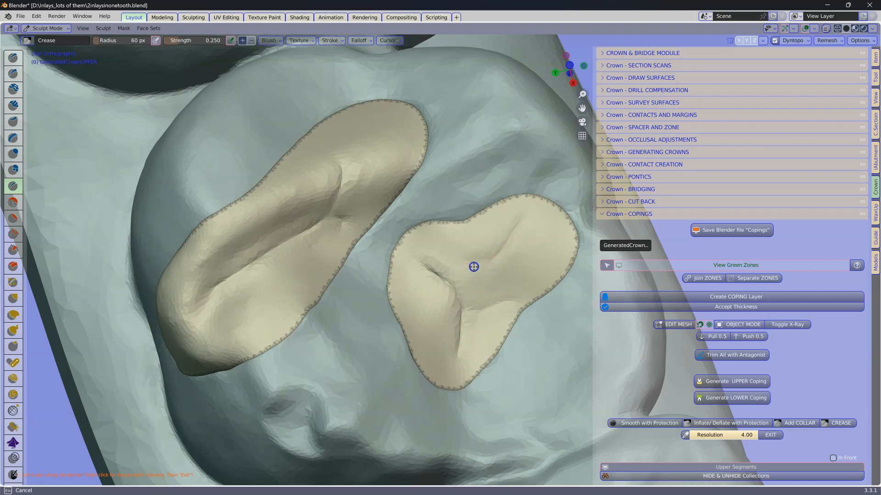
{"action": "mouse_move", "coordinate": [463, 253]}
{"action": "left_mouse_down"}
{"action": "mouse_move", "coordinate": [452, 253]}
{"action": "mouse_move", "coordinate": [487, 268]}
{"action": "left_mouse_up"}
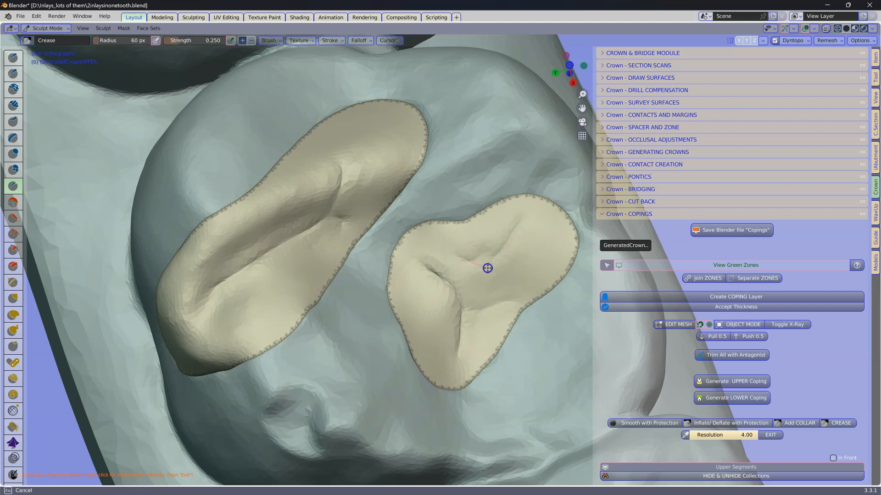
{"action": "left_click_drag", "start_coordinate": [525, 228], "coordinate": [534, 206]}
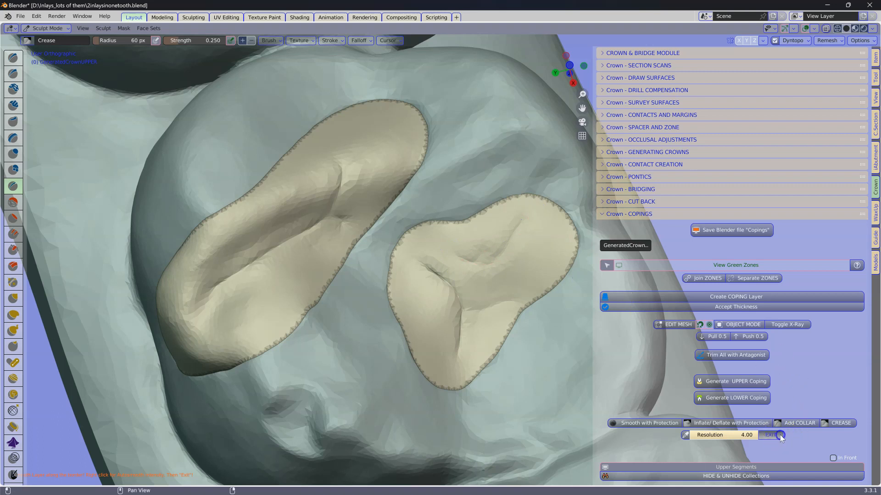
{"action": "left_click", "coordinate": [779, 435]}
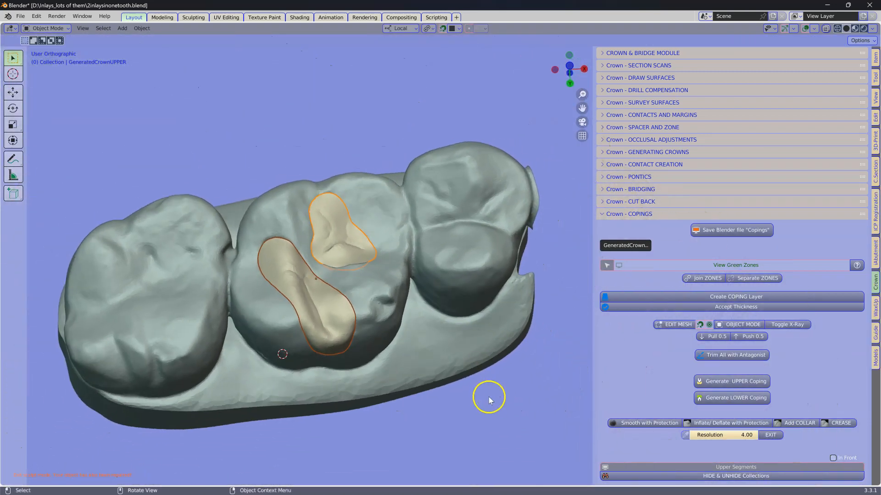
{"action": "middle_click_drag", "start_coordinate": [489, 400], "coordinate": [491, 422]}
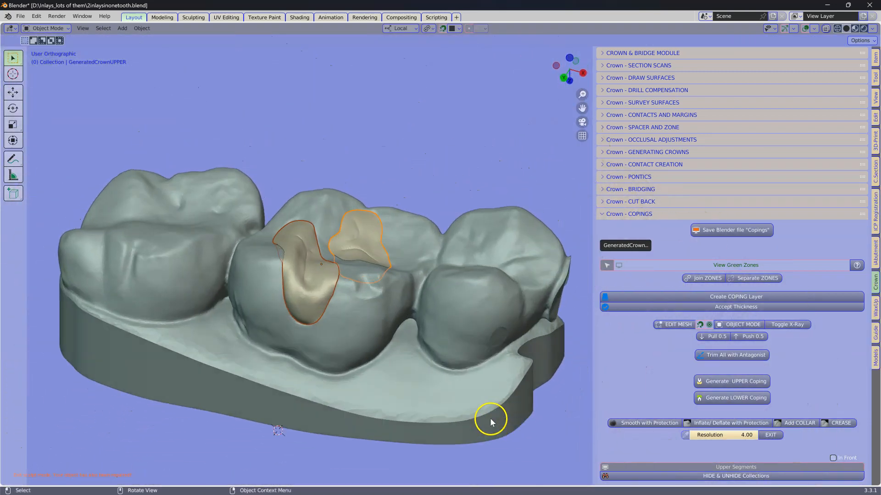
{"action": "scroll", "coordinate": [490, 422], "scroll_direction": "up", "scroll_amount": 3}
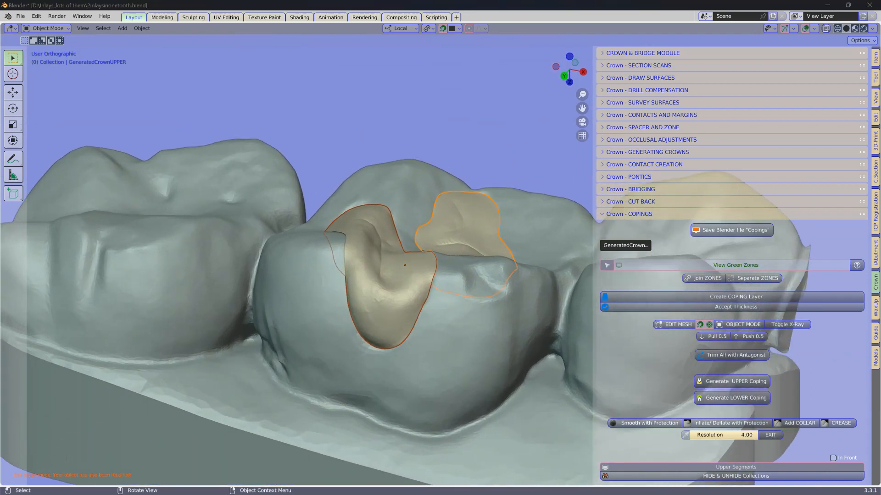